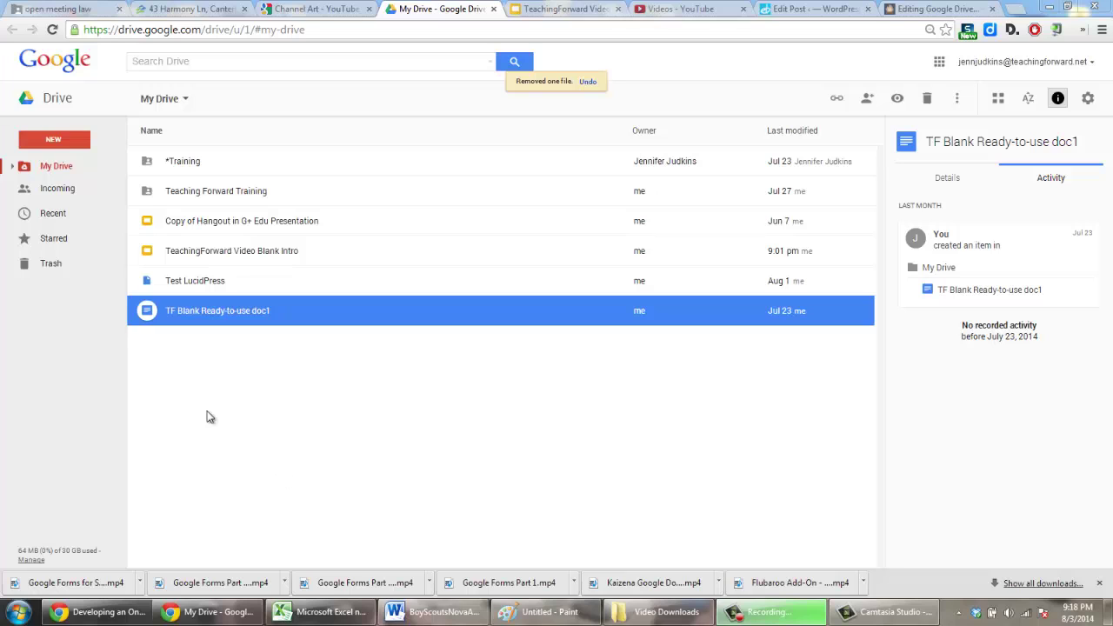
Step: Create a new Google Form and name it Fast Quiz
{"action": "left_click", "coordinate": [54, 141]}
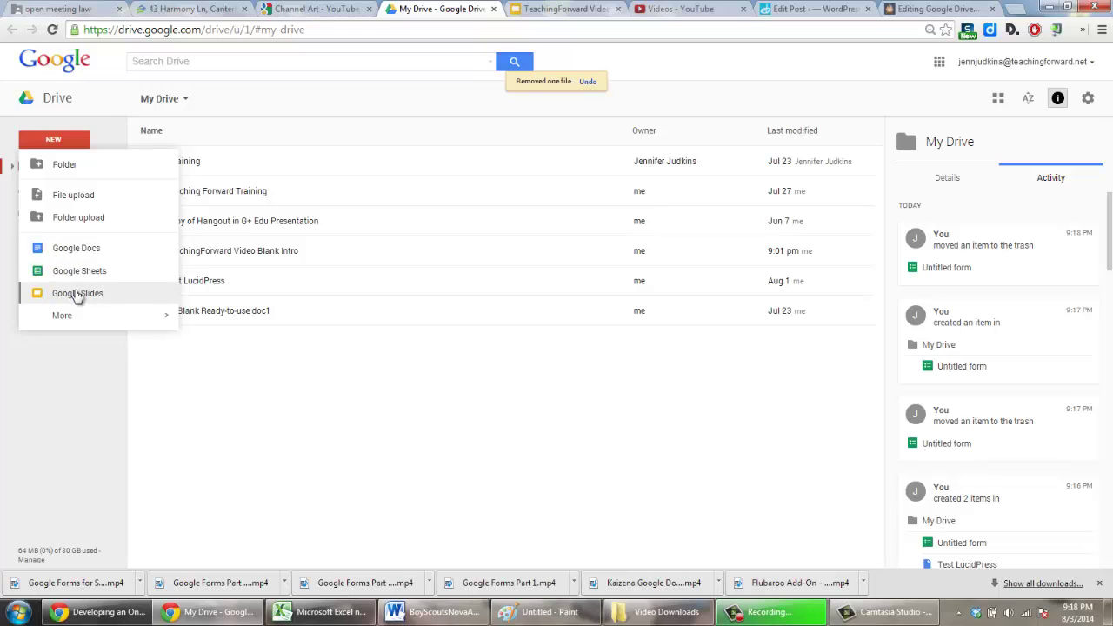
{"action": "mouse_move", "coordinate": [71, 320]}
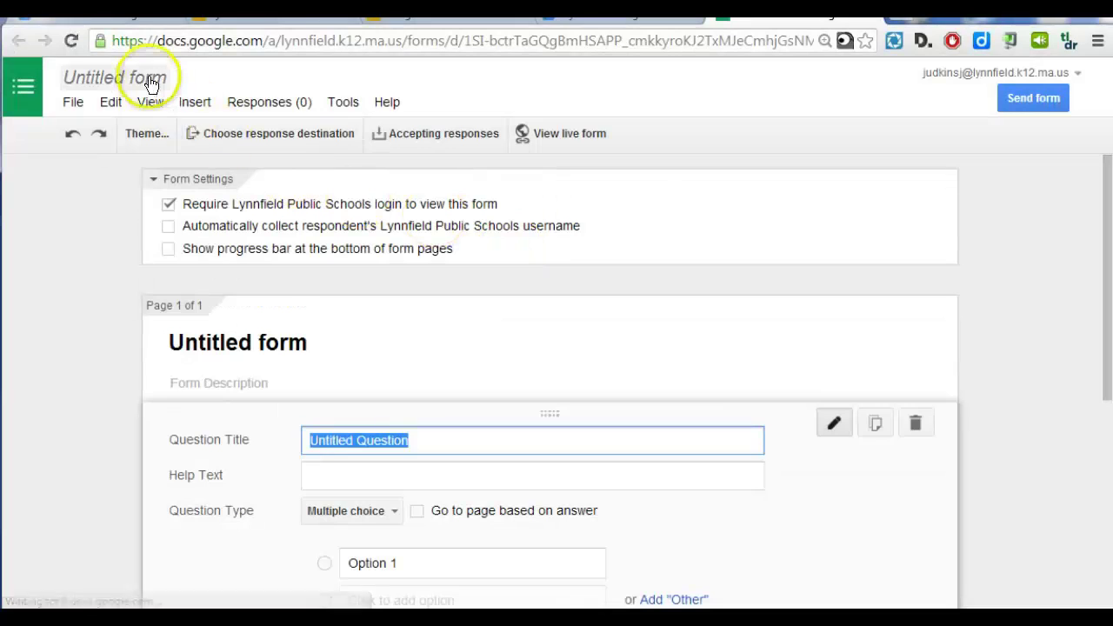
{"action": "left_click", "coordinate": [146, 77]}
{"action": "type", "text": "Fast Wu"}
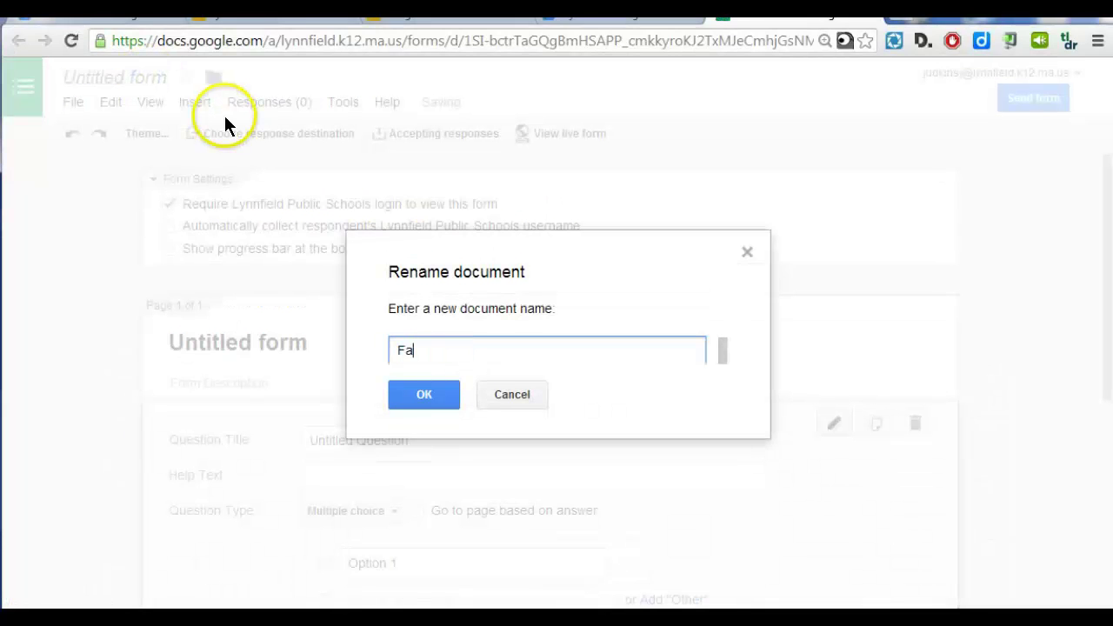
{"action": "key", "text": "BackSpace"}
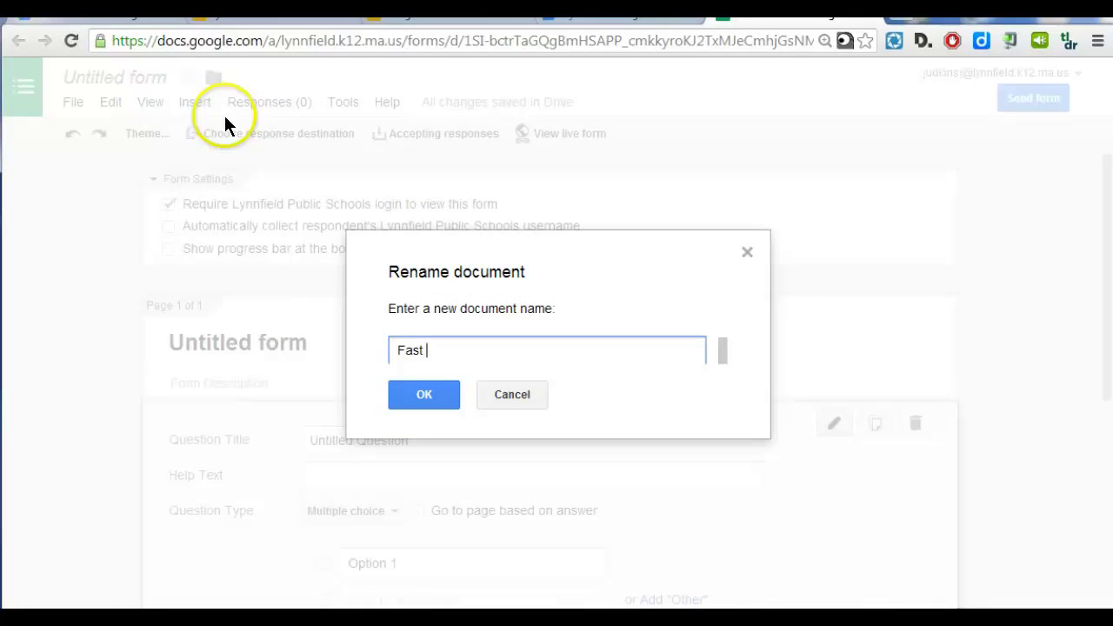
{"action": "type", "text": "Quiz"}
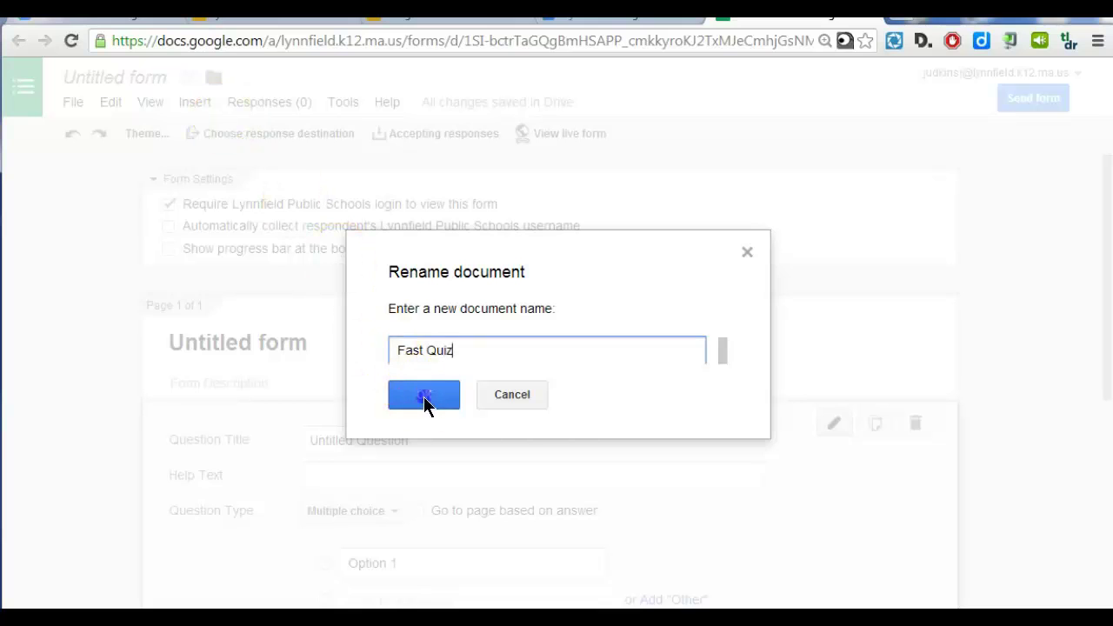
{"action": "left_click", "coordinate": [425, 398]}
Step: Require the Lynnfield Public Schools login to view the form and automatically collect respondents' usernames
{"action": "scroll", "coordinate": [321, 281], "scroll_direction": "down", "scroll_amount": 2}
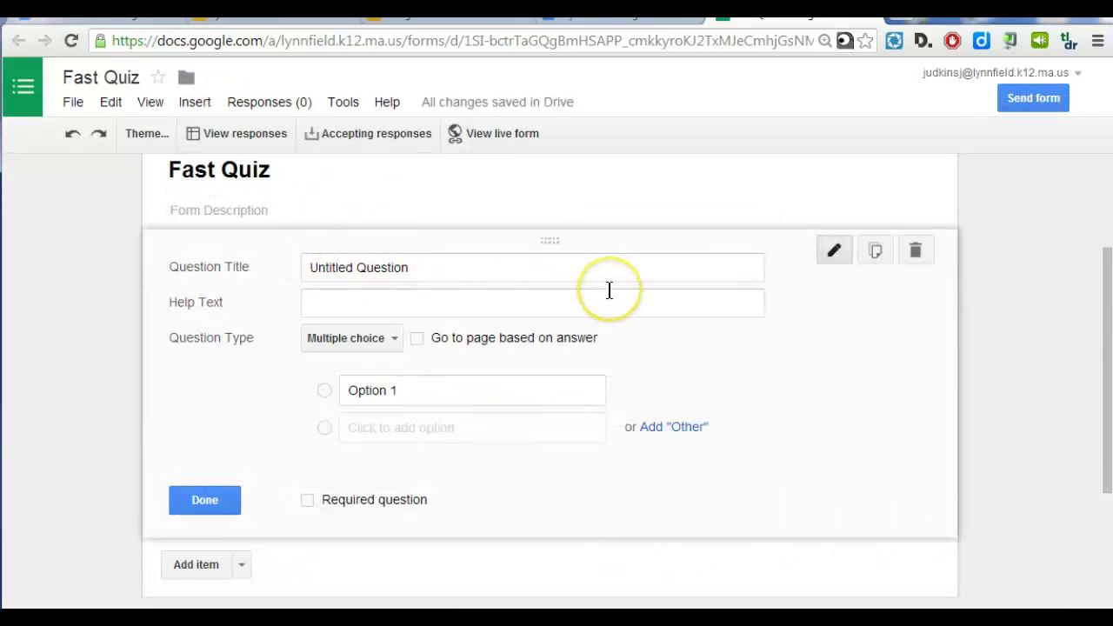
{"action": "scroll", "coordinate": [709, 217], "scroll_direction": "up", "scroll_amount": 2}
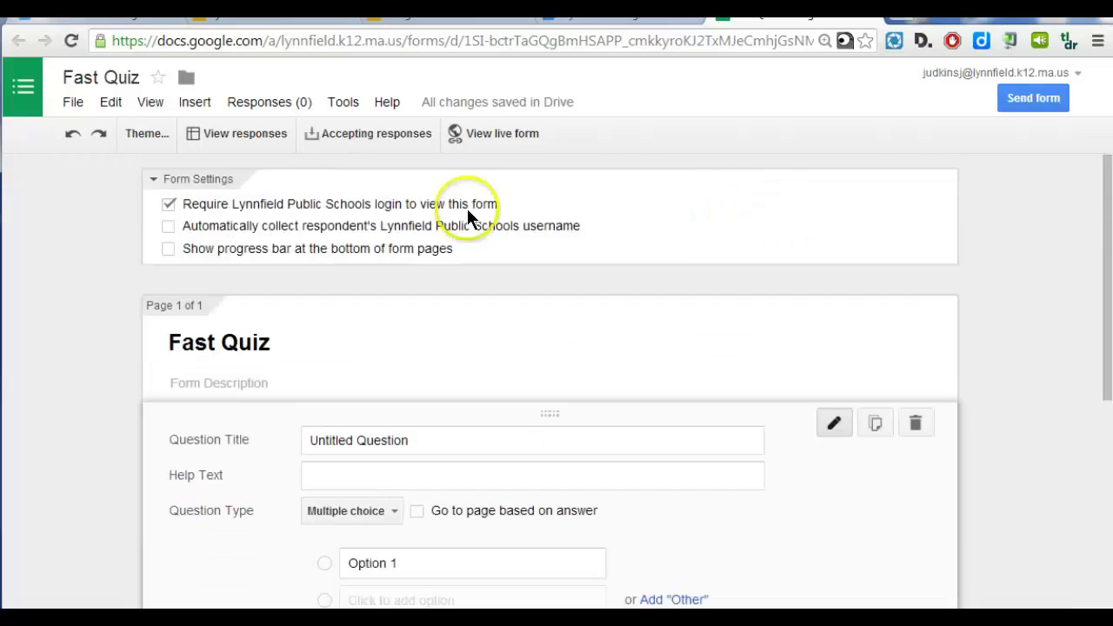
{"action": "left_click", "coordinate": [168, 226]}
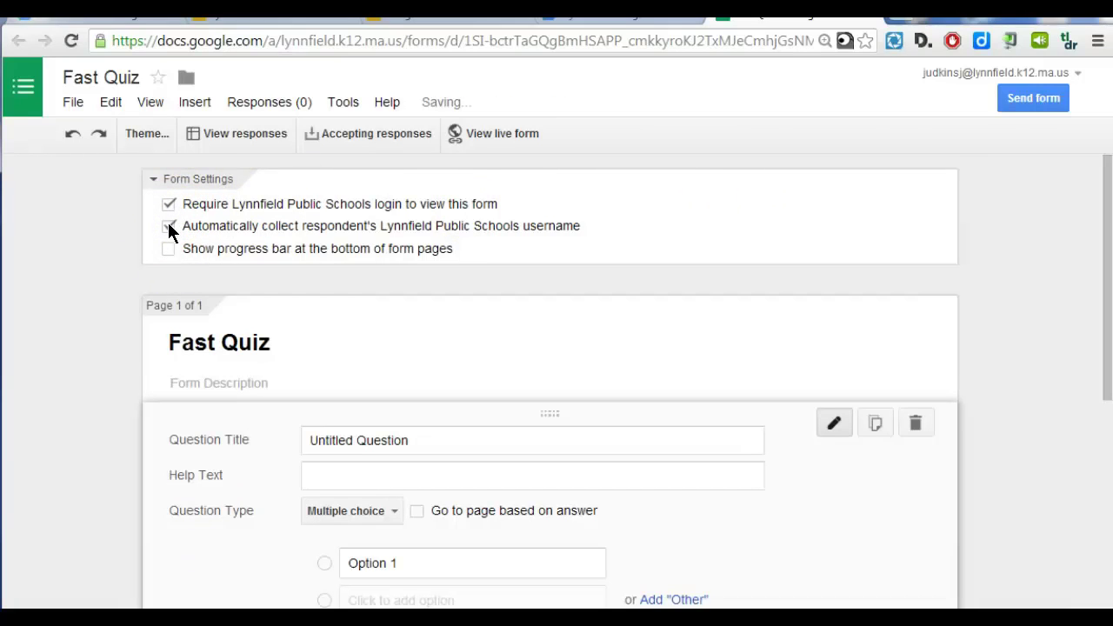
{"action": "left_click", "coordinate": [169, 226]}
{"action": "left_click", "coordinate": [169, 205]}
{"action": "left_click", "coordinate": [327, 379]}
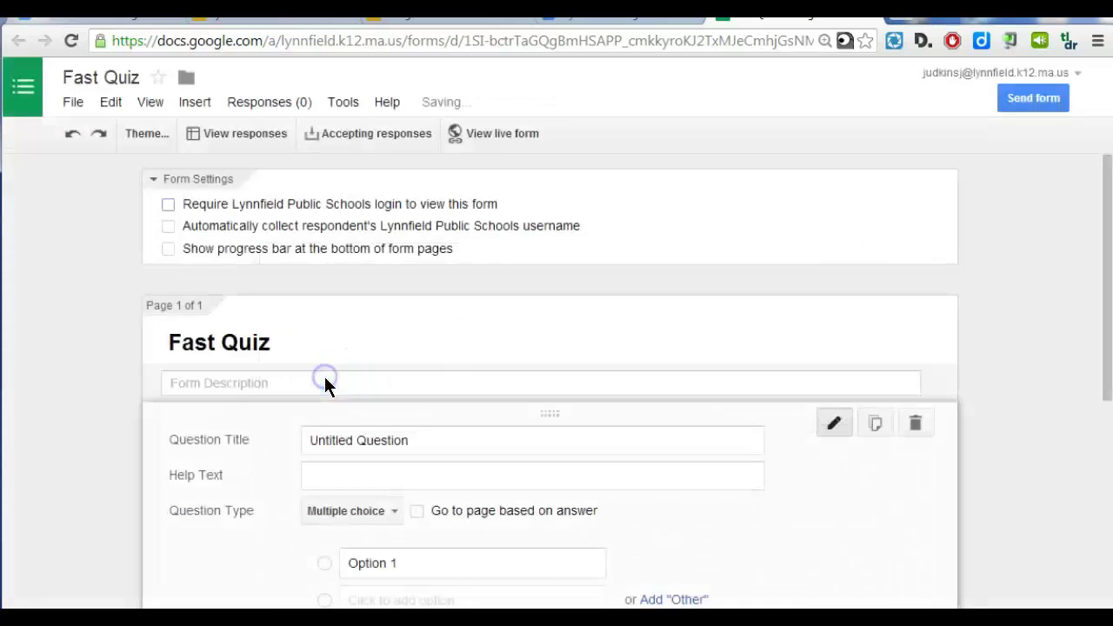
{"action": "left_click", "coordinate": [168, 226]}
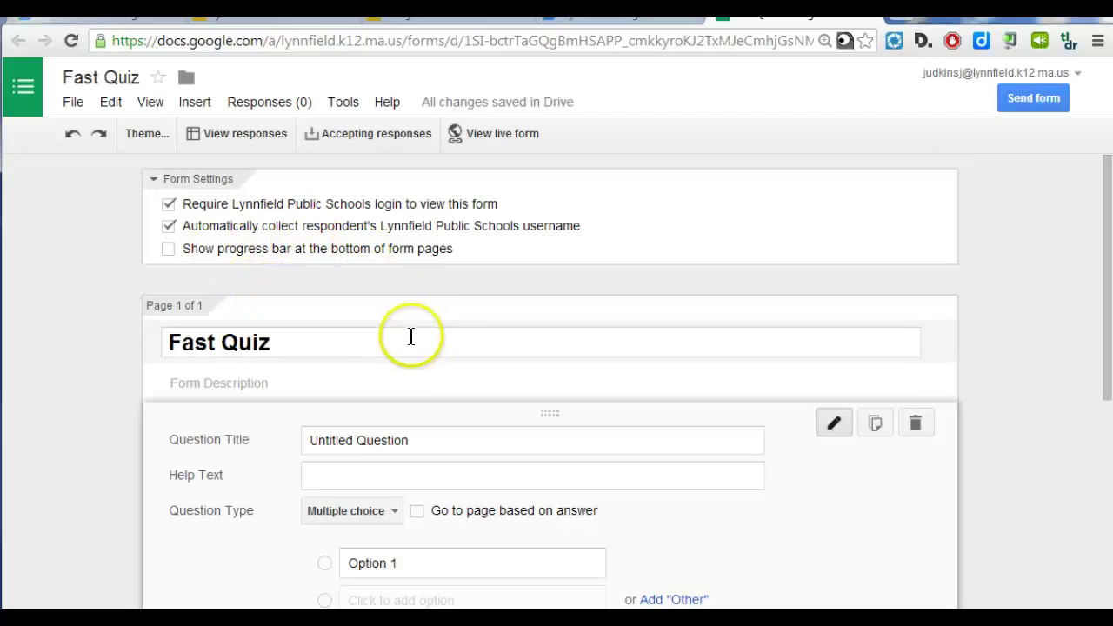
Step: Title the untitled first question Last Name, set its type to Text, and make it required
{"action": "scroll", "coordinate": [273, 294], "scroll_direction": "down", "scroll_amount": 1}
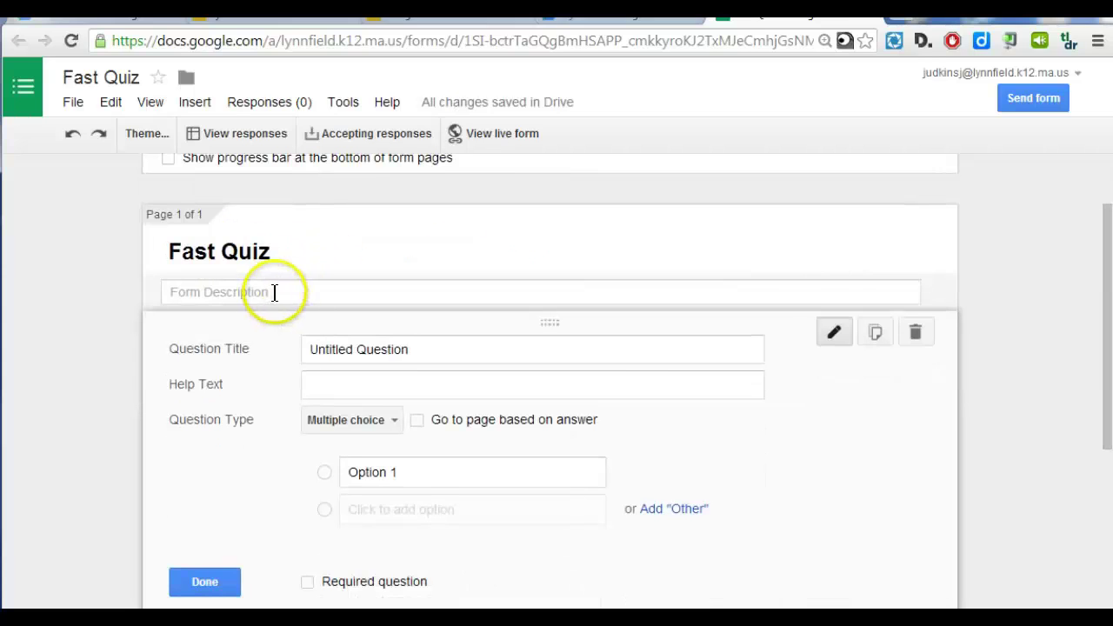
{"action": "left_click", "coordinate": [277, 293]}
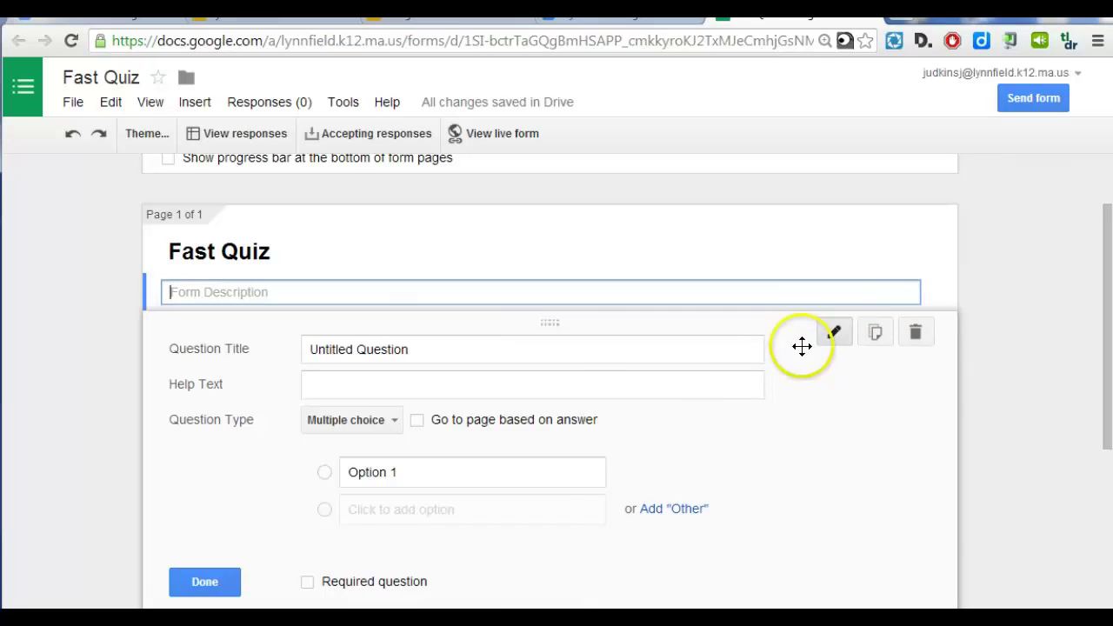
{"action": "left_click", "coordinate": [457, 346]}
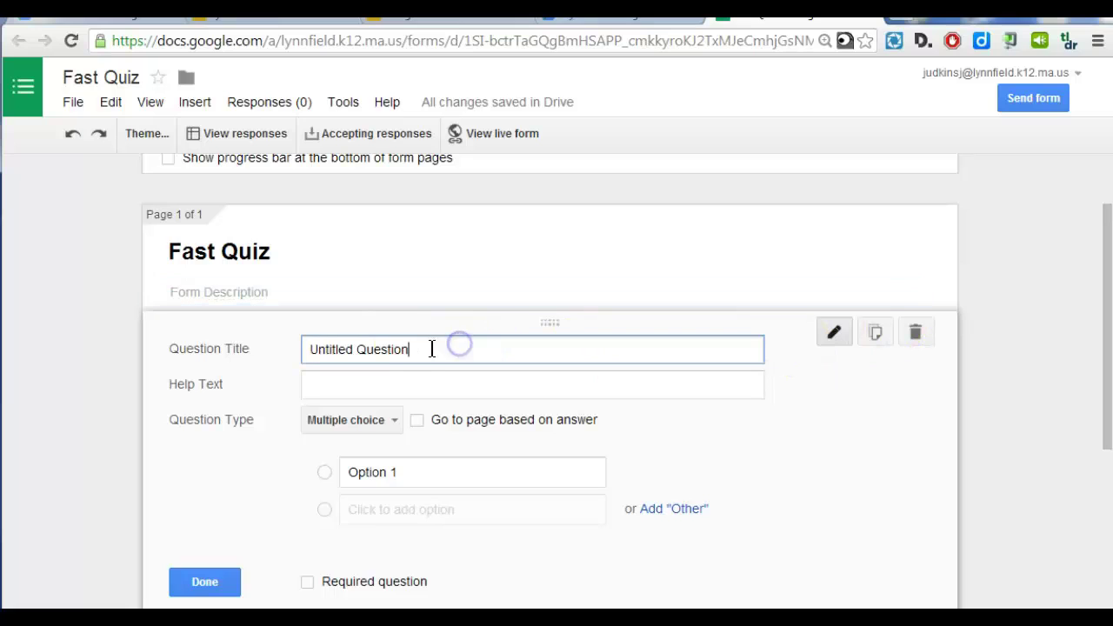
{"action": "triple_click", "coordinate": [316, 351]}
{"action": "key", "text": "BackSpace"}
{"action": "type", "text": "Last Name"}
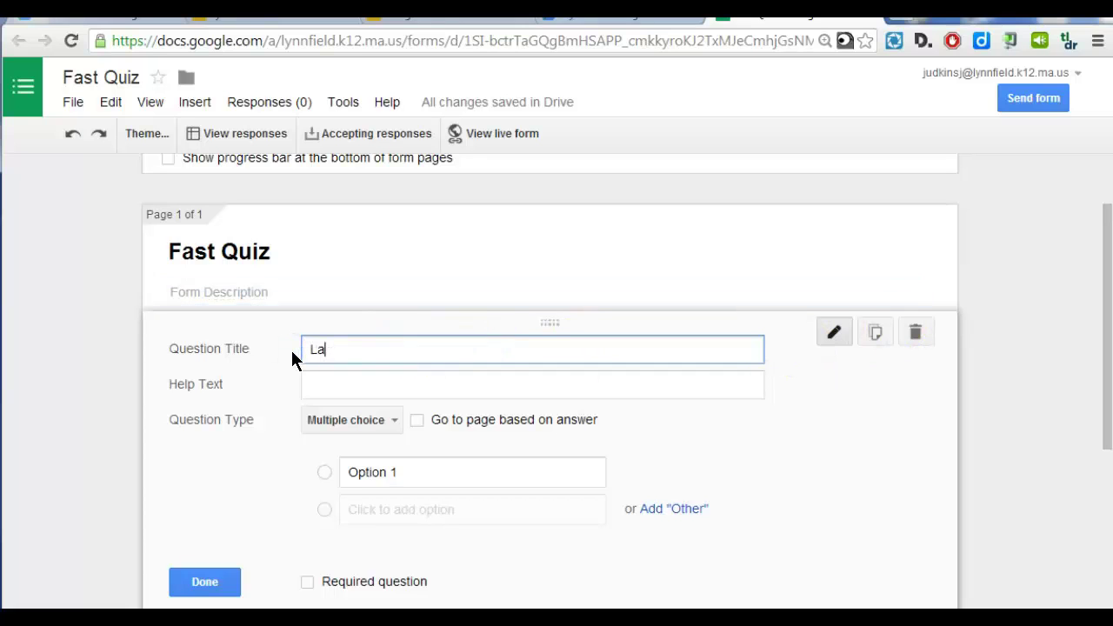
{"action": "left_click", "coordinate": [392, 421]}
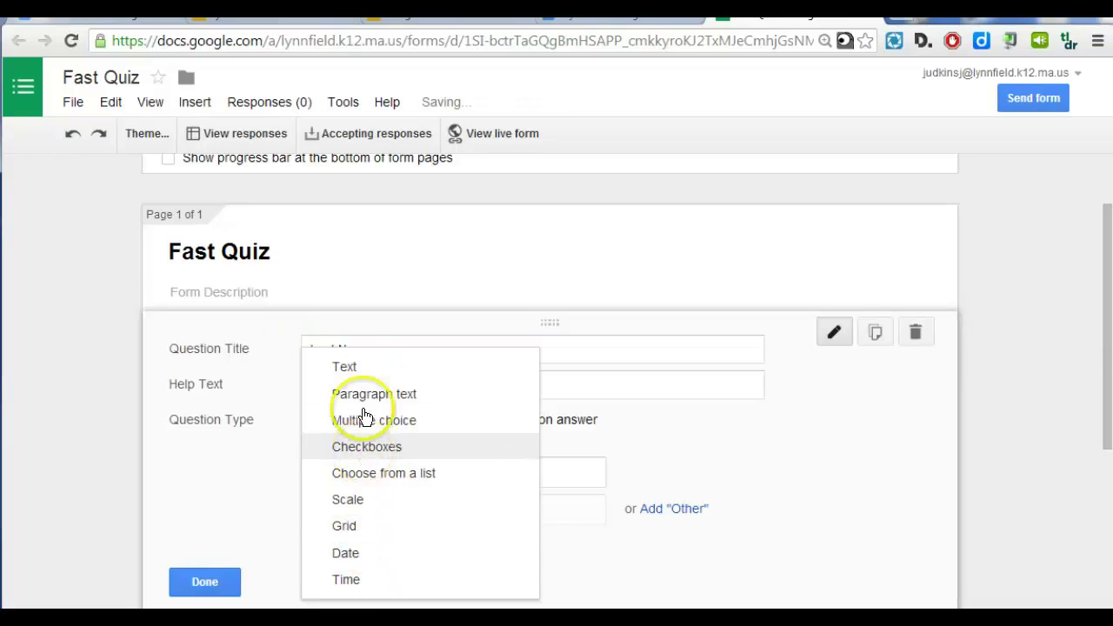
{"action": "left_click", "coordinate": [357, 369]}
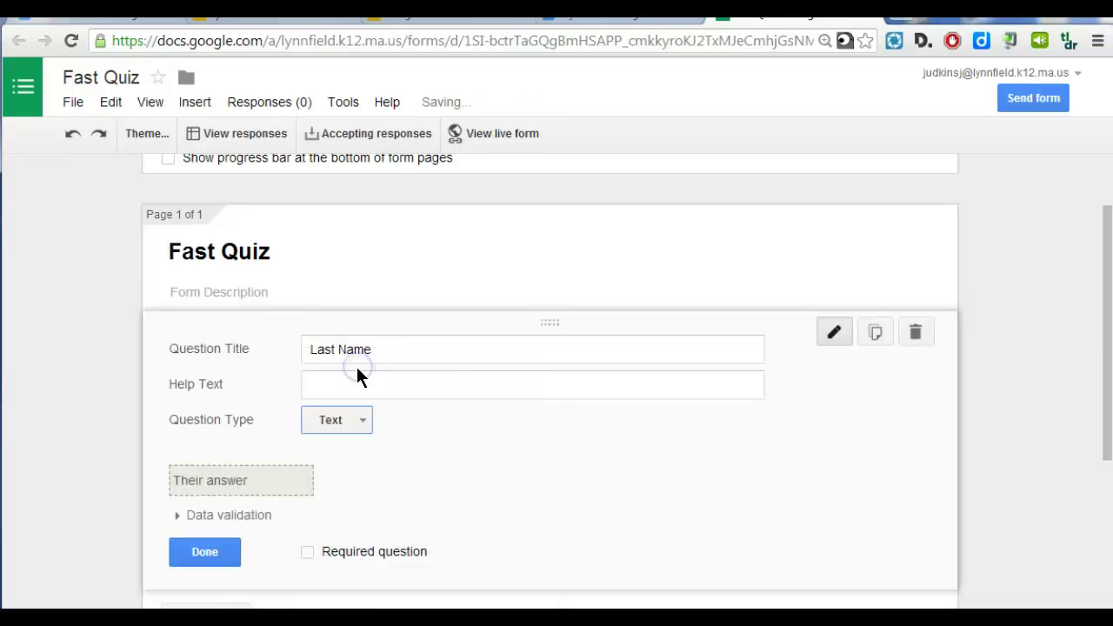
{"action": "left_click", "coordinate": [309, 551]}
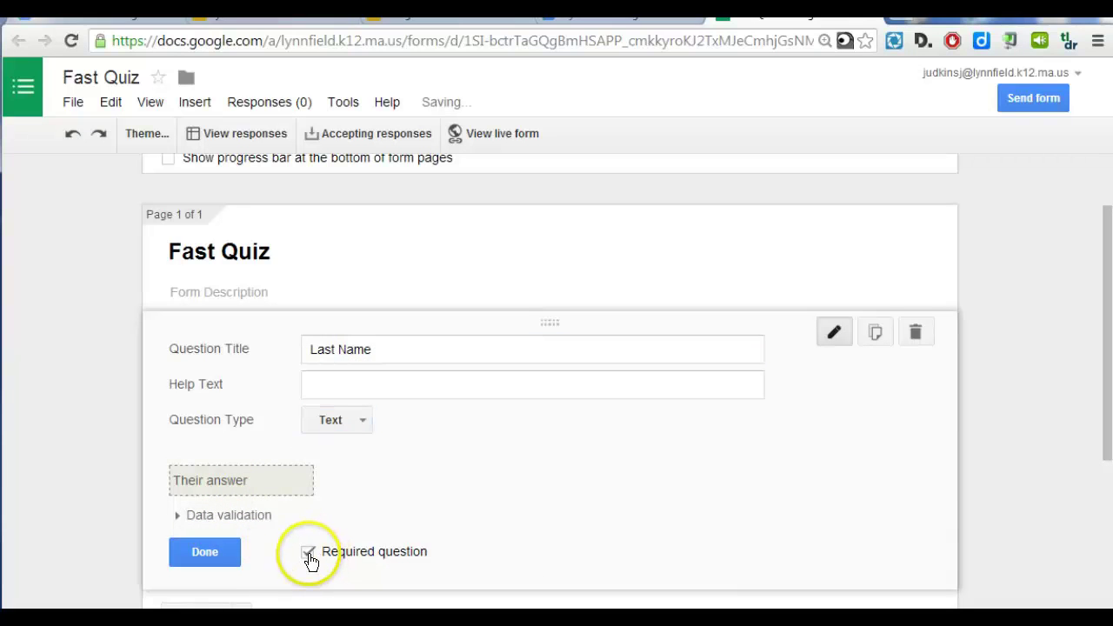
{"action": "left_click", "coordinate": [198, 555]}
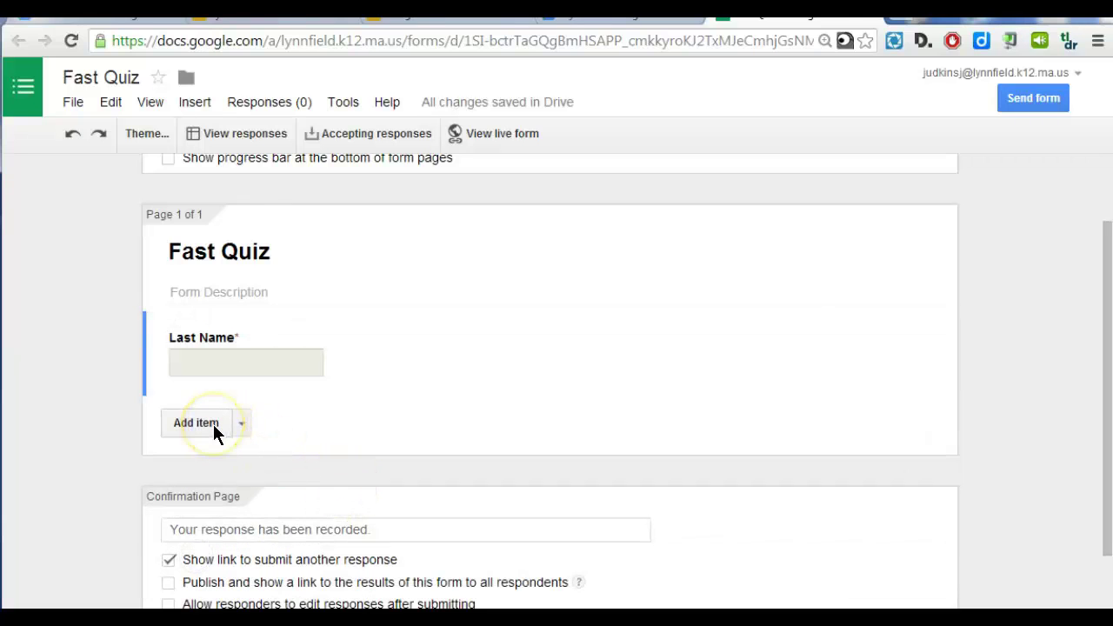
Step: Add a required text question titled First Name below the Last Name question
{"action": "left_click", "coordinate": [216, 432]}
{"action": "left_click", "coordinate": [324, 436]}
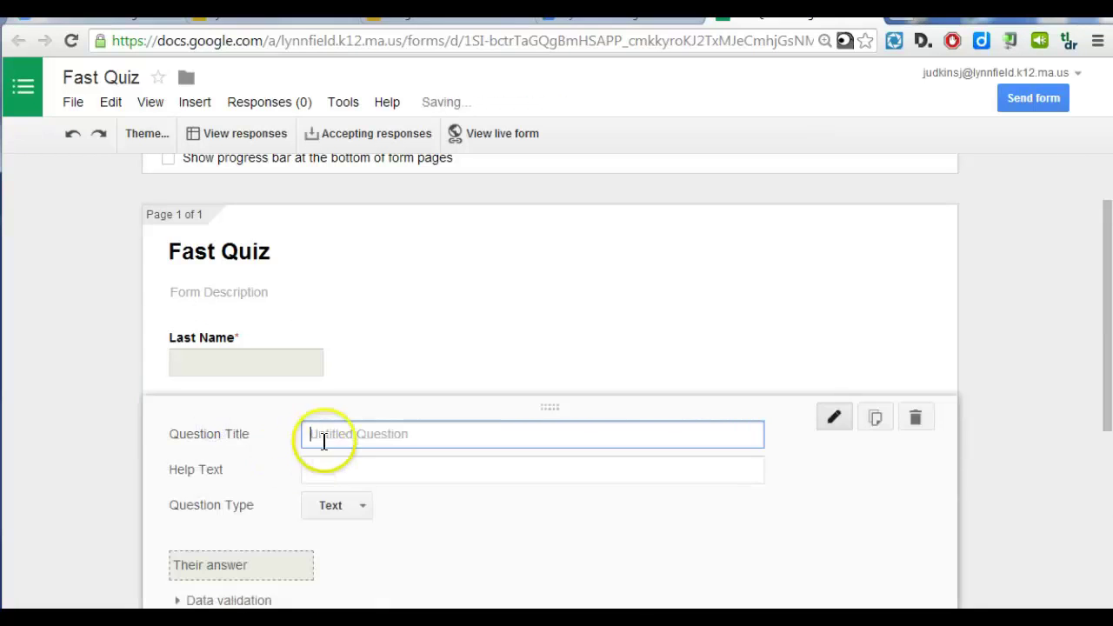
{"action": "type", "text": "F"}
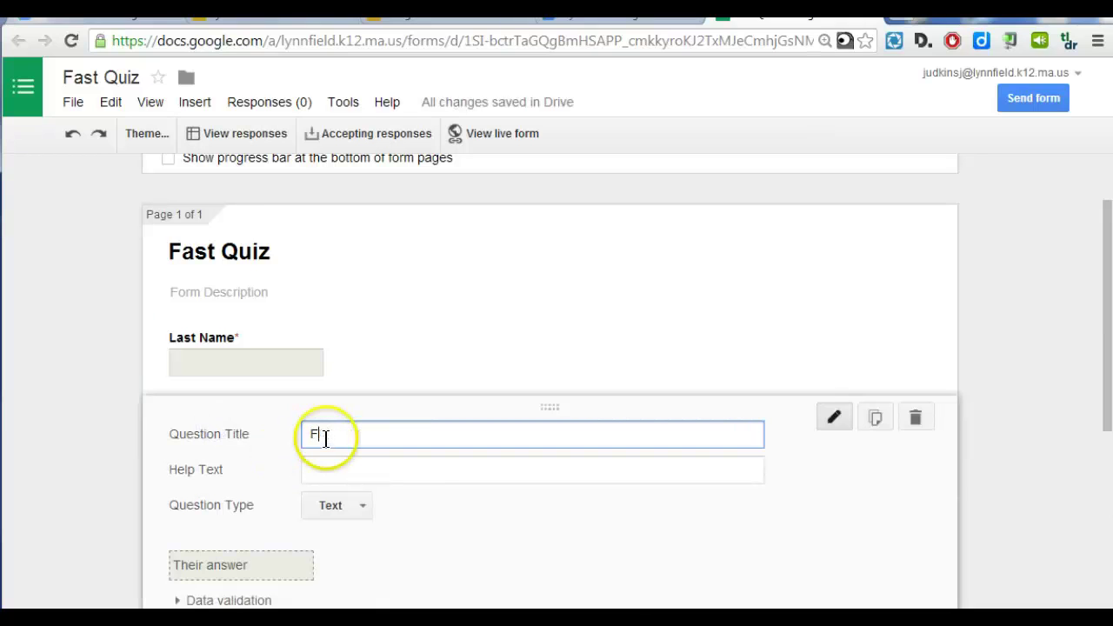
{"action": "type", "text": "irst Name"}
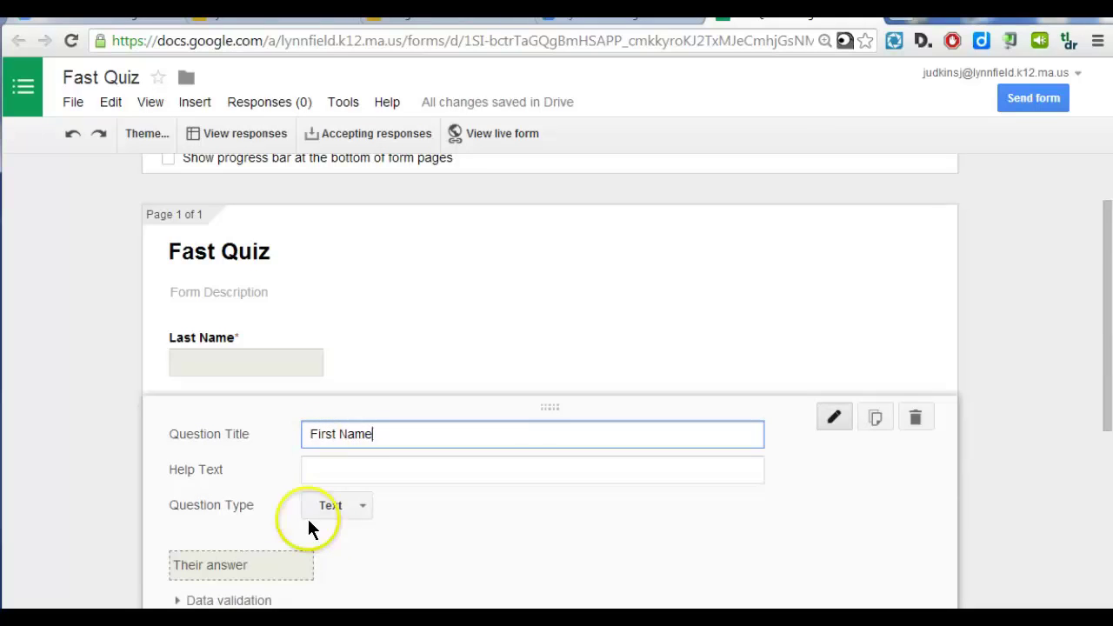
{"action": "scroll", "coordinate": [309, 508], "scroll_direction": "down", "scroll_amount": 1}
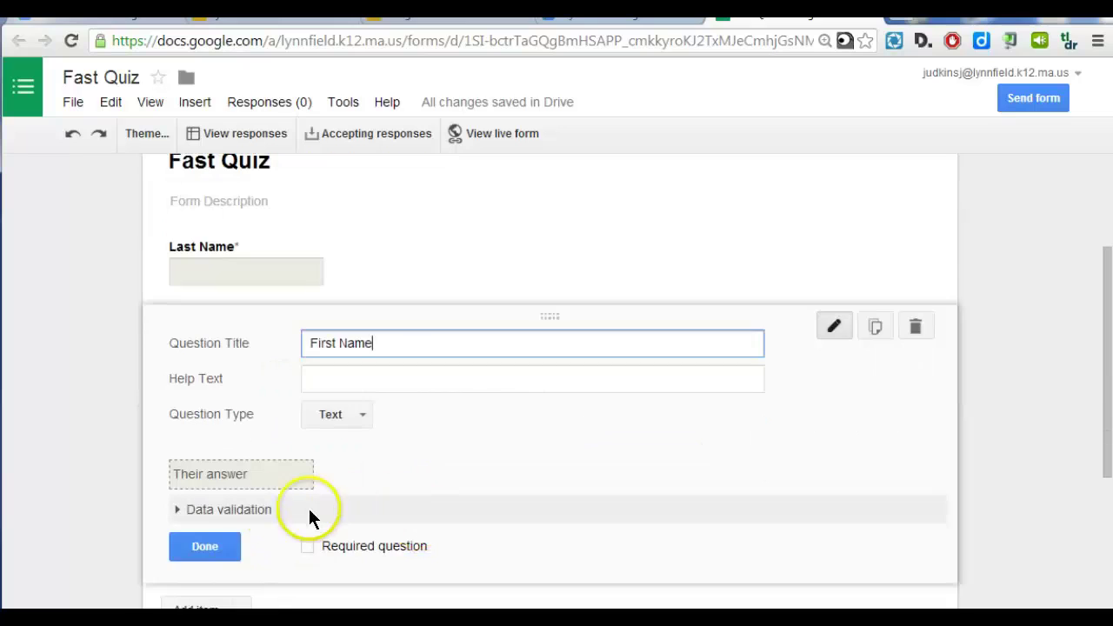
{"action": "left_click", "coordinate": [307, 546]}
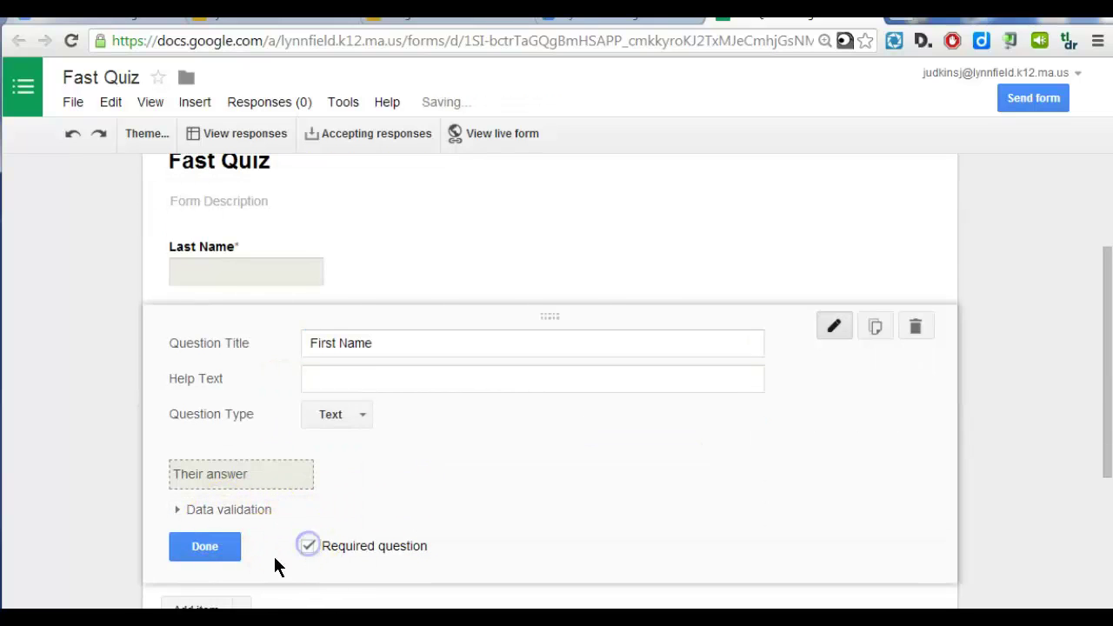
{"action": "left_click", "coordinate": [202, 548]}
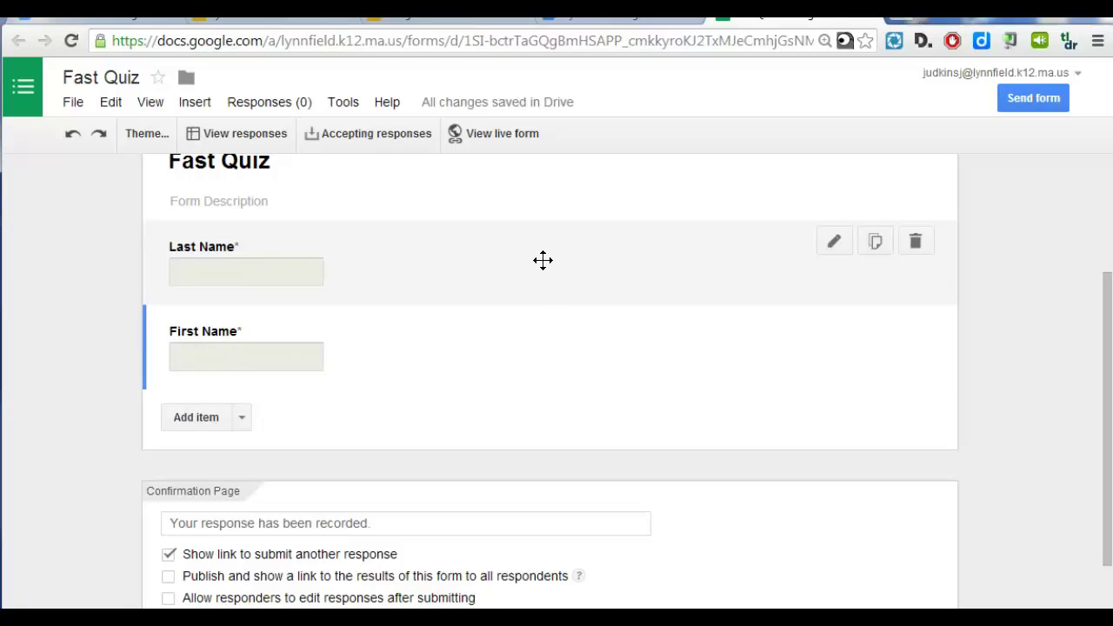
Step: Reopen the Last Name question for editing and close it without changing anything
{"action": "mouse_move", "coordinate": [542, 260]}
{"action": "left_mouse_down"}
{"action": "mouse_move", "coordinate": [533, 290]}
{"action": "mouse_move", "coordinate": [537, 276]}
{"action": "mouse_move", "coordinate": [842, 252]}
{"action": "left_mouse_up"}
{"action": "left_click", "coordinate": [840, 247]}
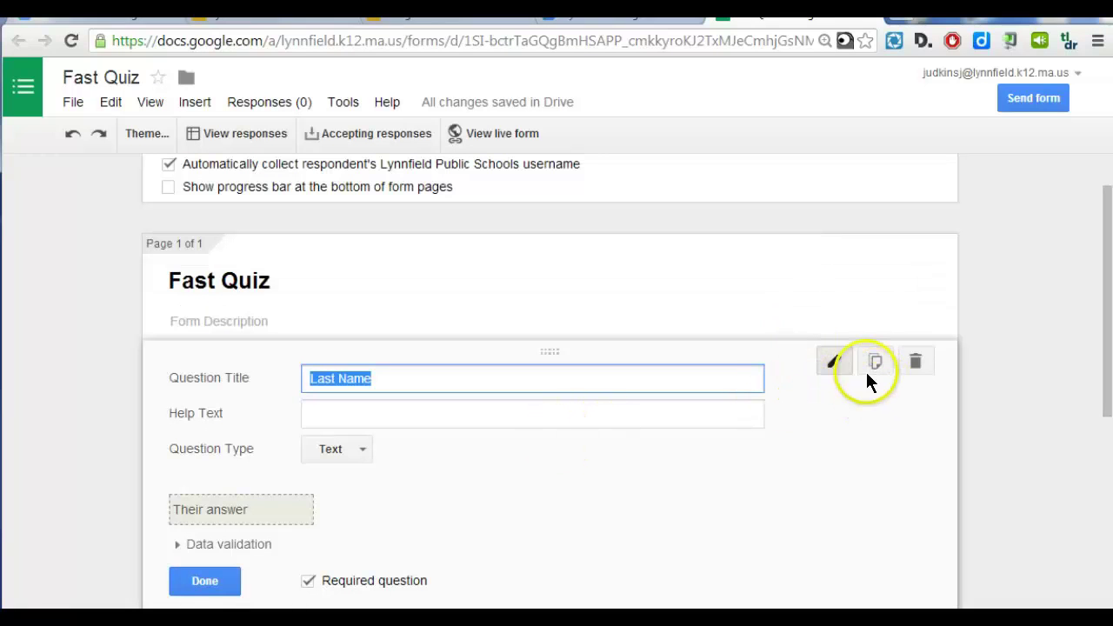
{"action": "left_click", "coordinate": [216, 586]}
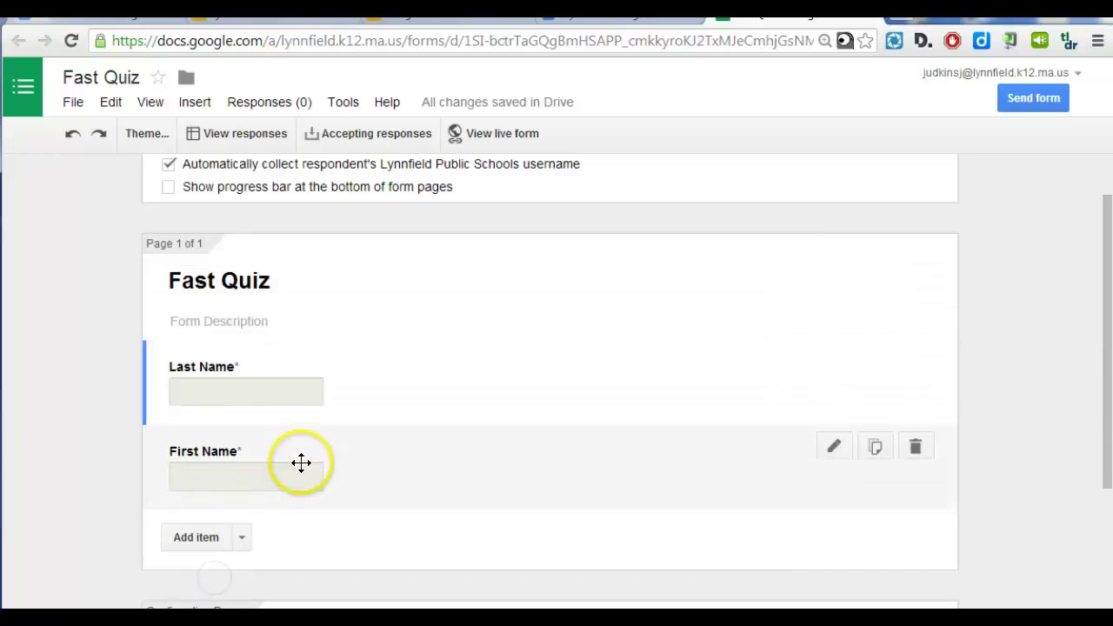
Step: Add a question titled Class Period below First Name with the type Choose from a list
{"action": "left_click", "coordinate": [197, 539]}
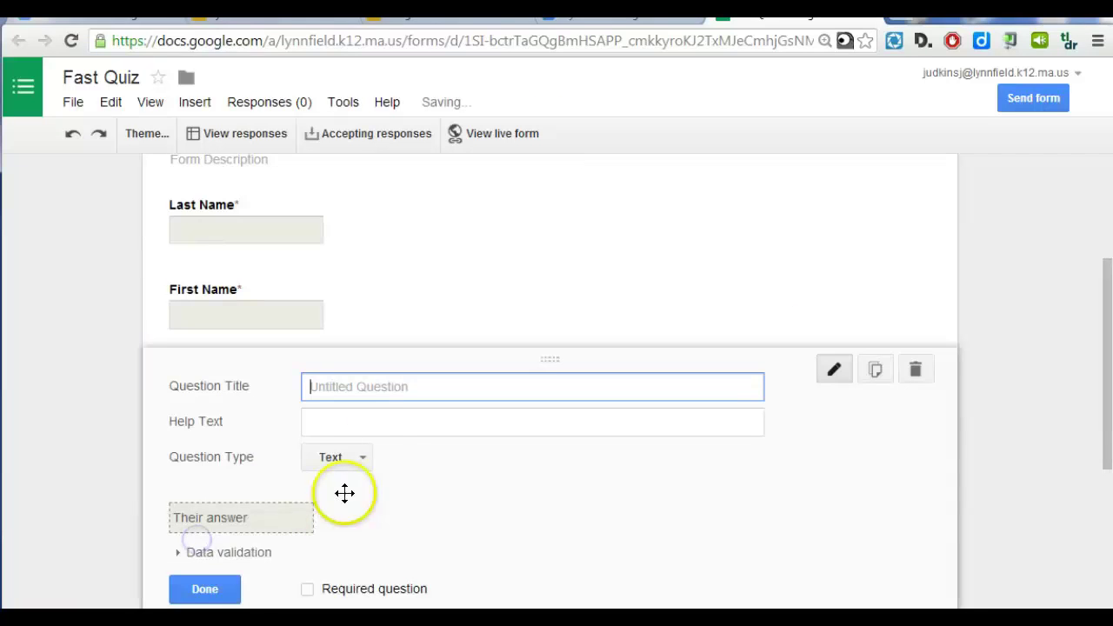
{"action": "type", "text": "Class Period"}
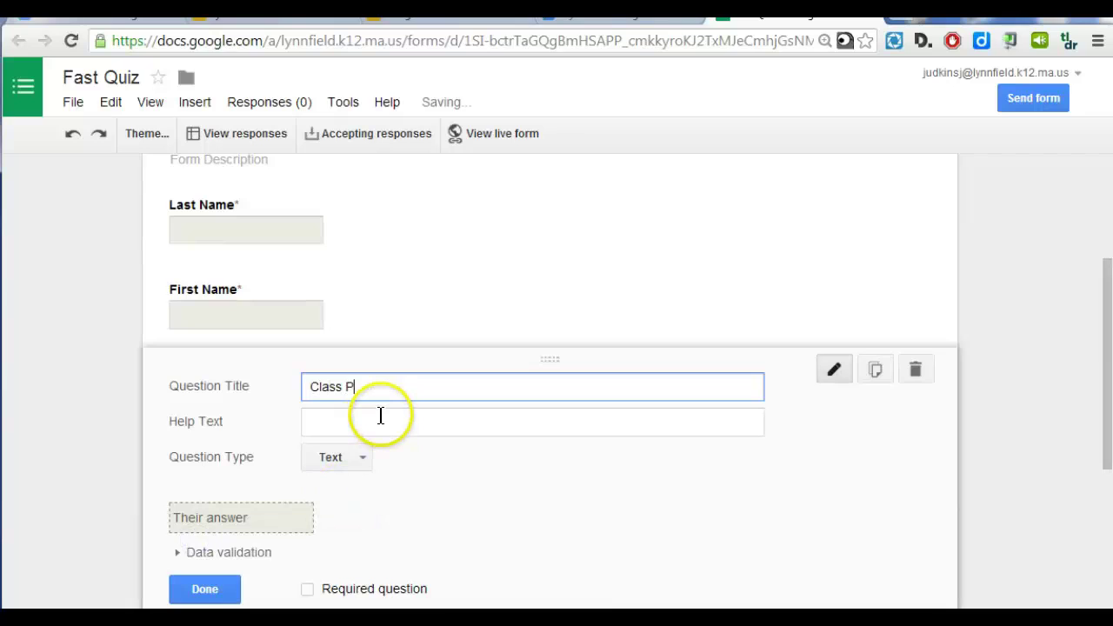
{"action": "left_click", "coordinate": [348, 458]}
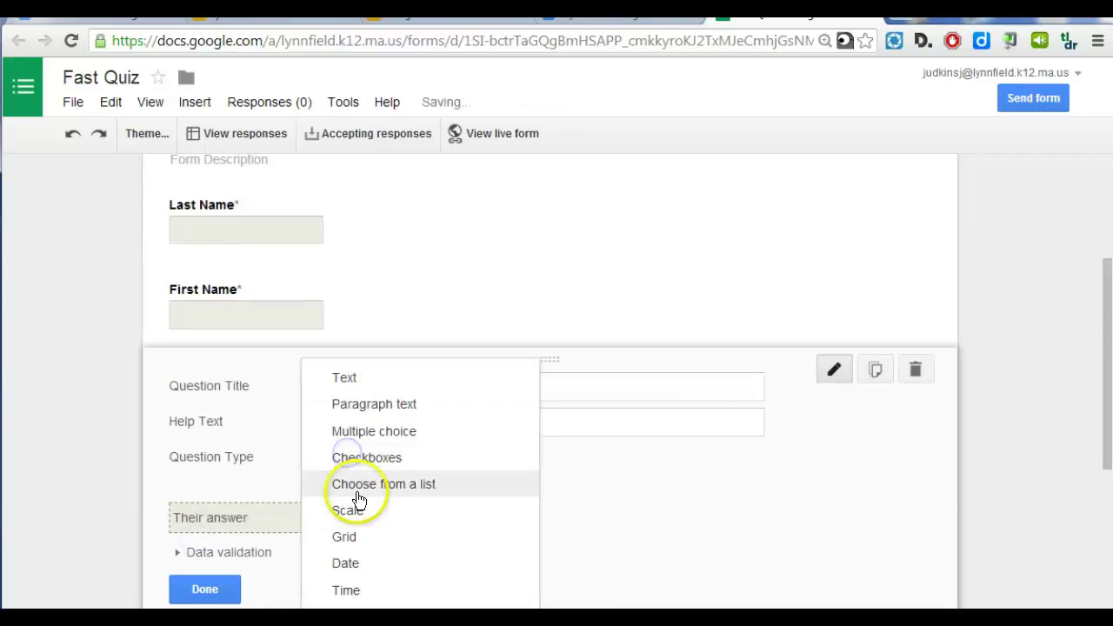
{"action": "left_click", "coordinate": [367, 484]}
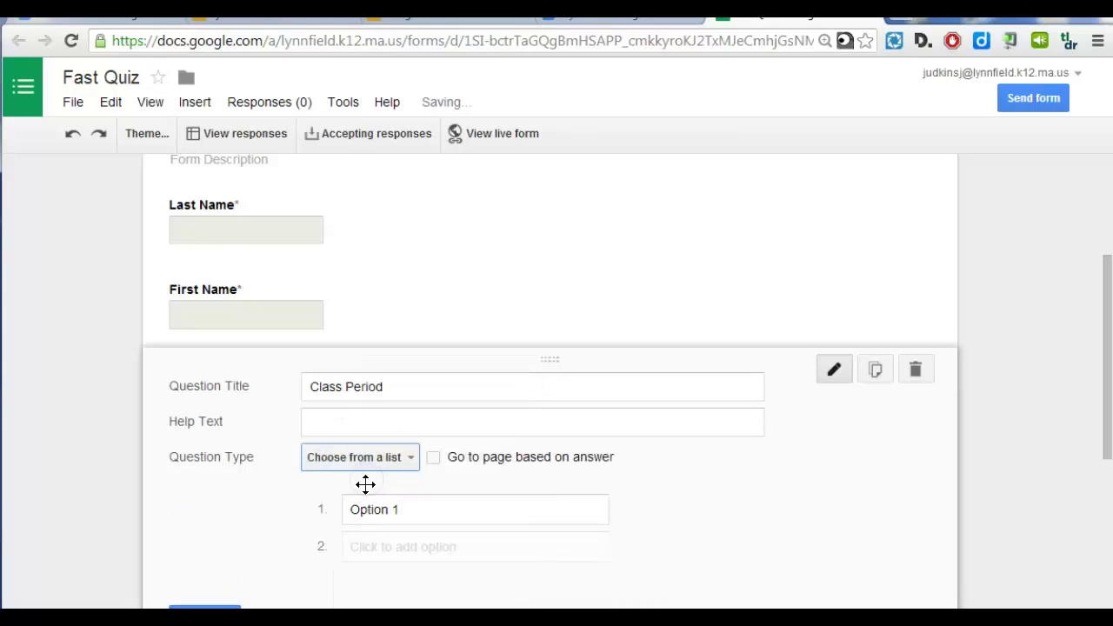
Step: Give the Class Period question the options Period 1 and Period 2 and make it required
{"action": "left_click", "coordinate": [417, 509]}
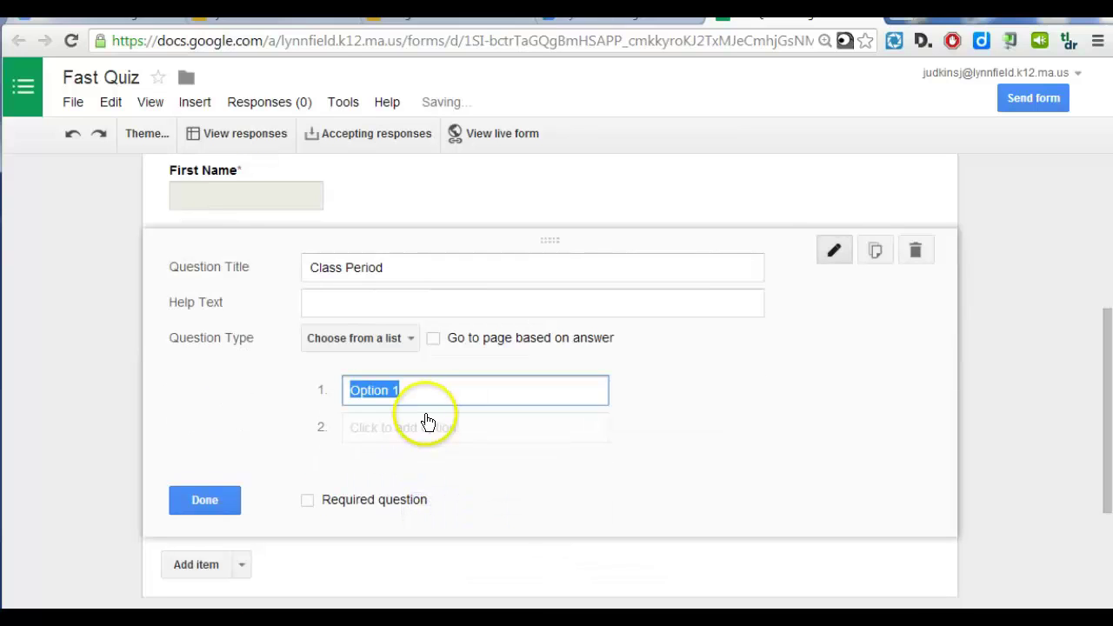
{"action": "type", "text": "Period"}
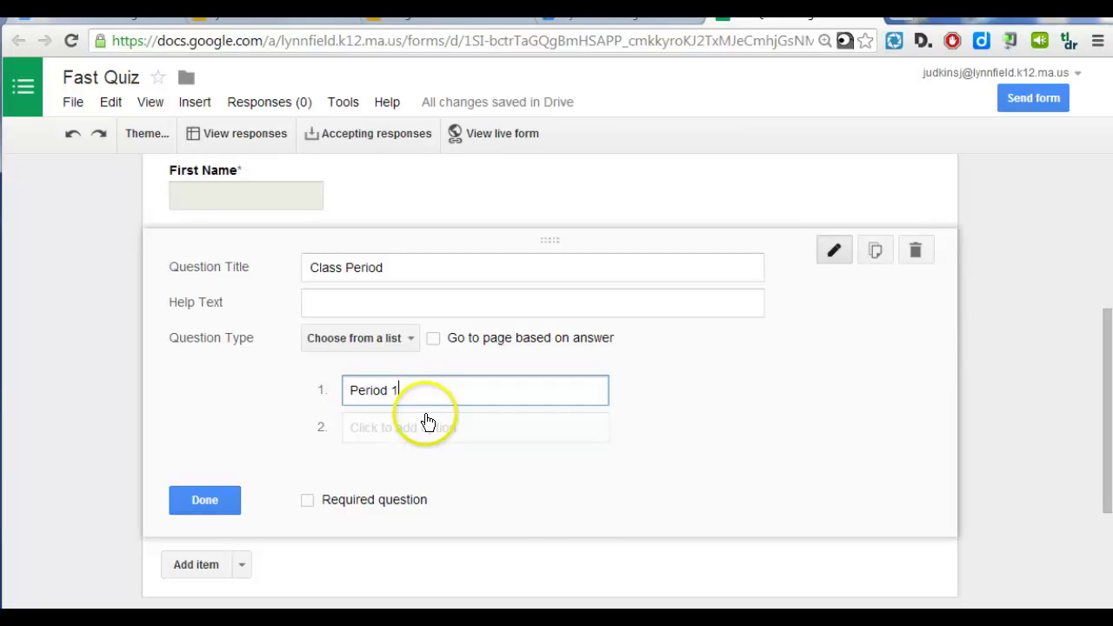
{"action": "left_click", "coordinate": [427, 421]}
{"action": "left_click", "coordinate": [344, 423]}
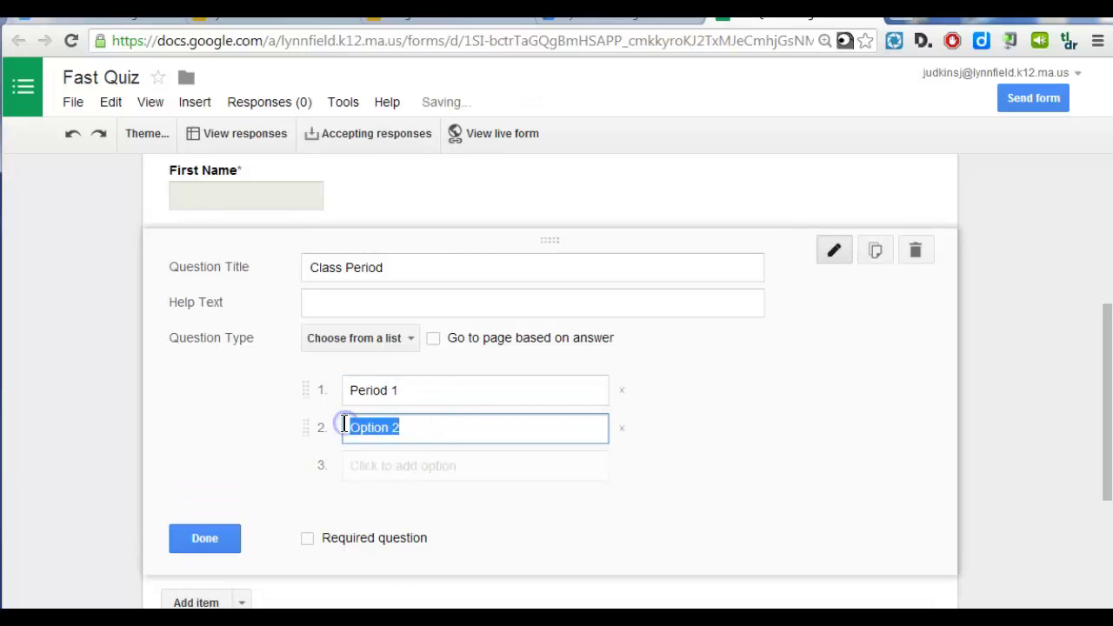
{"action": "type", "text": "Period "}
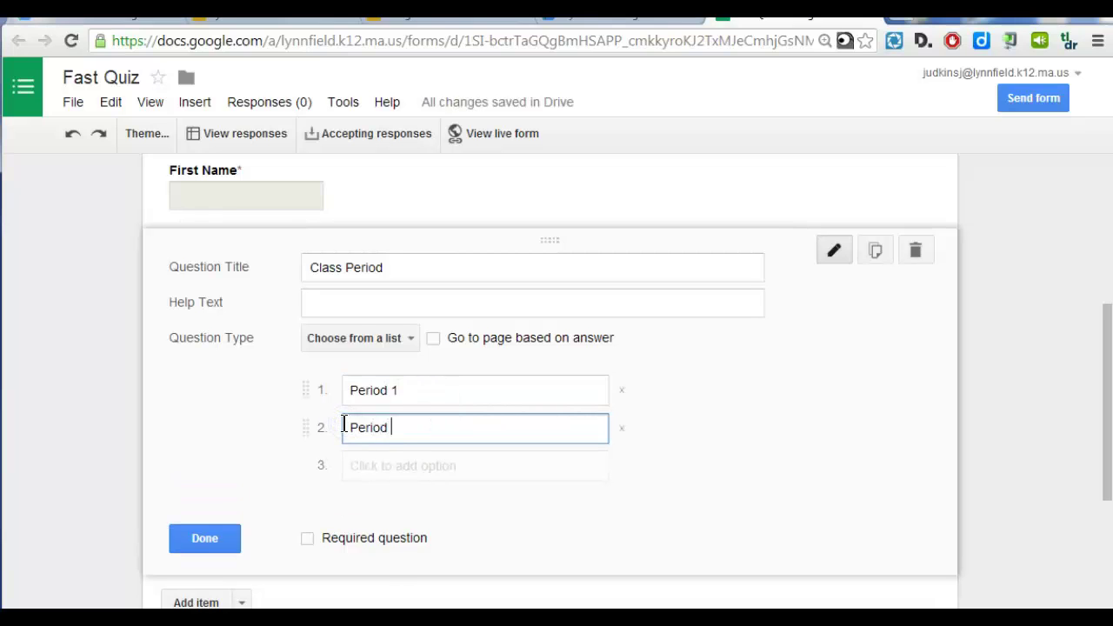
{"action": "type", "text": "2"}
{"action": "left_click", "coordinate": [308, 538]}
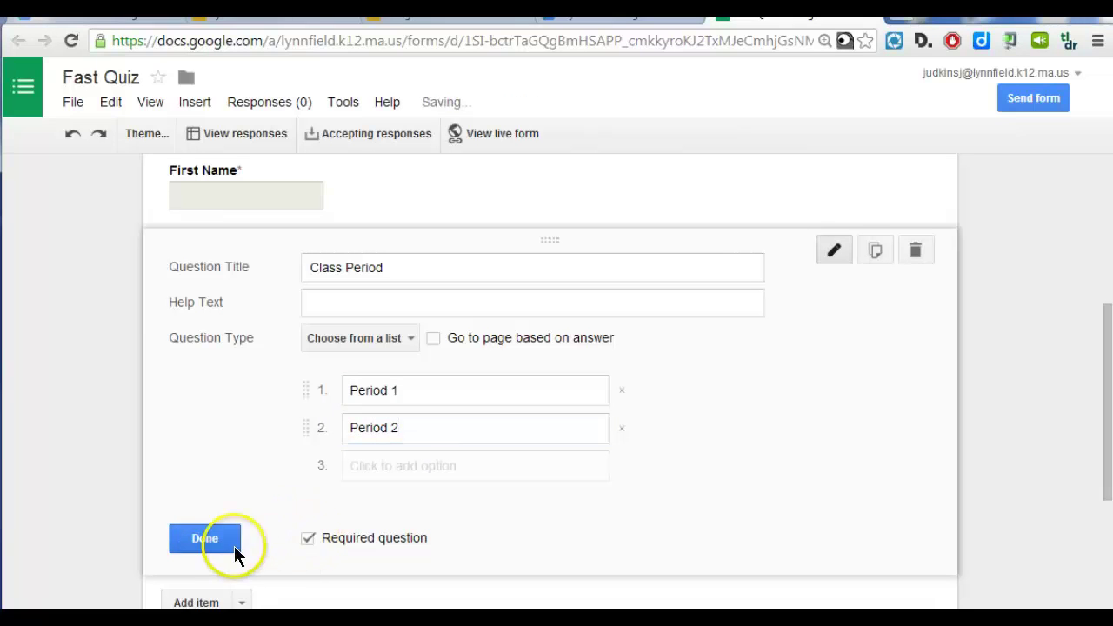
Step: Finish the Class Period question and add a question below it titled Q 1 with the type Multiple choice
{"action": "left_click", "coordinate": [206, 538]}
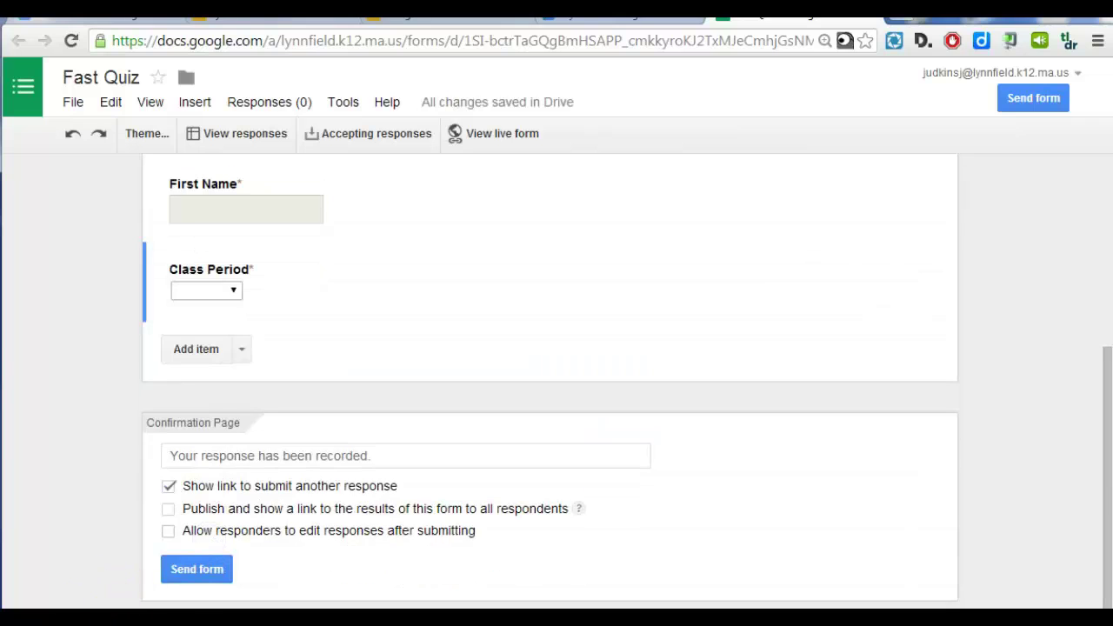
{"action": "left_click", "coordinate": [195, 349]}
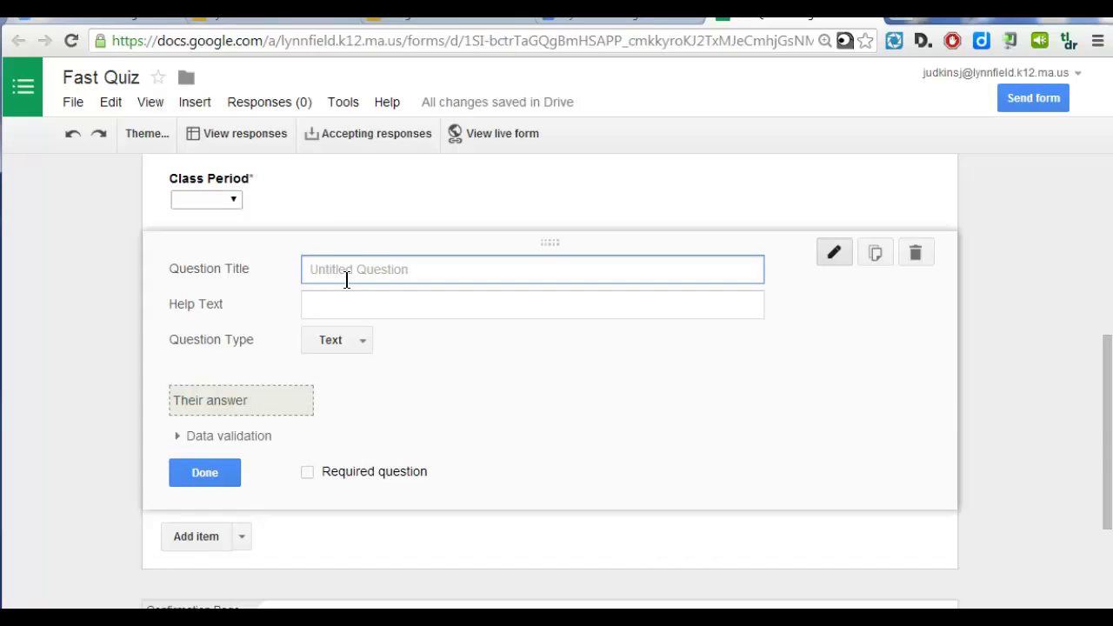
{"action": "left_click", "coordinate": [358, 273]}
{"action": "type", "text": "Q 1"}
{"action": "left_click", "coordinate": [330, 303]}
{"action": "left_click", "coordinate": [337, 310]}
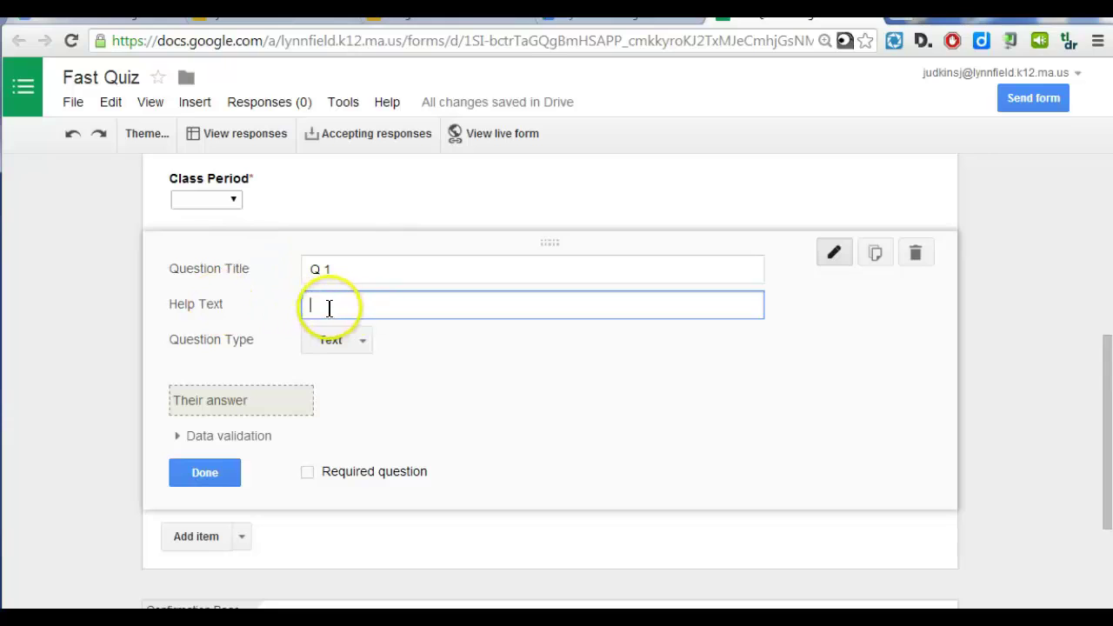
{"action": "left_click", "coordinate": [366, 344]}
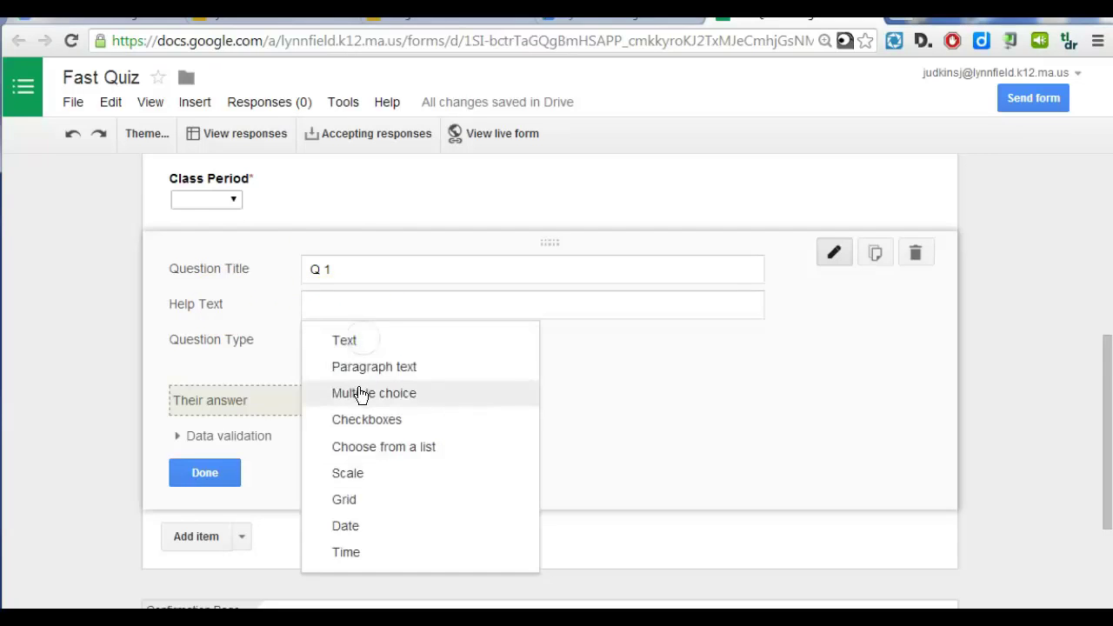
{"action": "left_click", "coordinate": [360, 392]}
Step: Give the Q 1 question the answer options A, B and C and finish editing it
{"action": "left_click", "coordinate": [415, 393]}
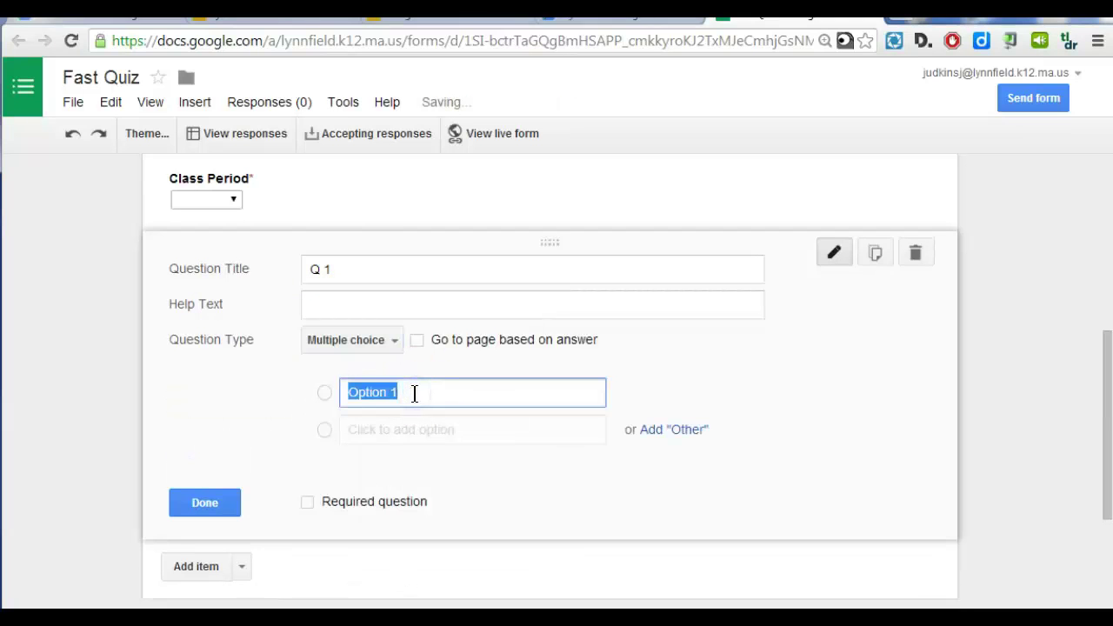
{"action": "key", "text": "BackSpace"}
{"action": "type", "text": "A"}
{"action": "left_click", "coordinate": [405, 429]}
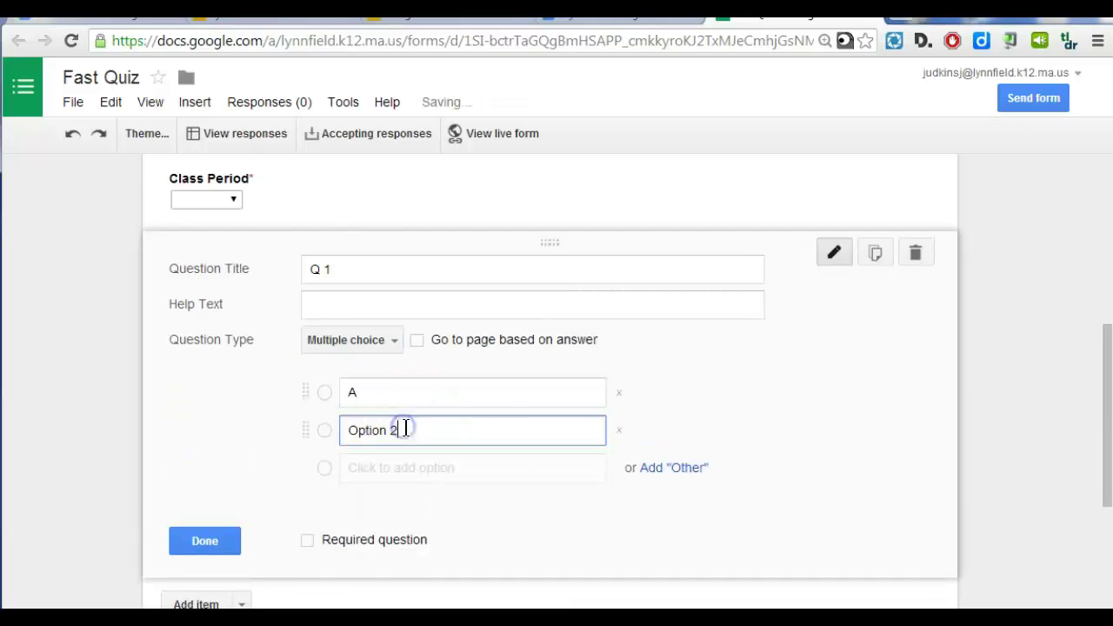
{"action": "left_click_drag", "start_coordinate": [397, 430], "coordinate": [340, 426]}
{"action": "type", "text": "B"}
{"action": "left_click", "coordinate": [370, 466]}
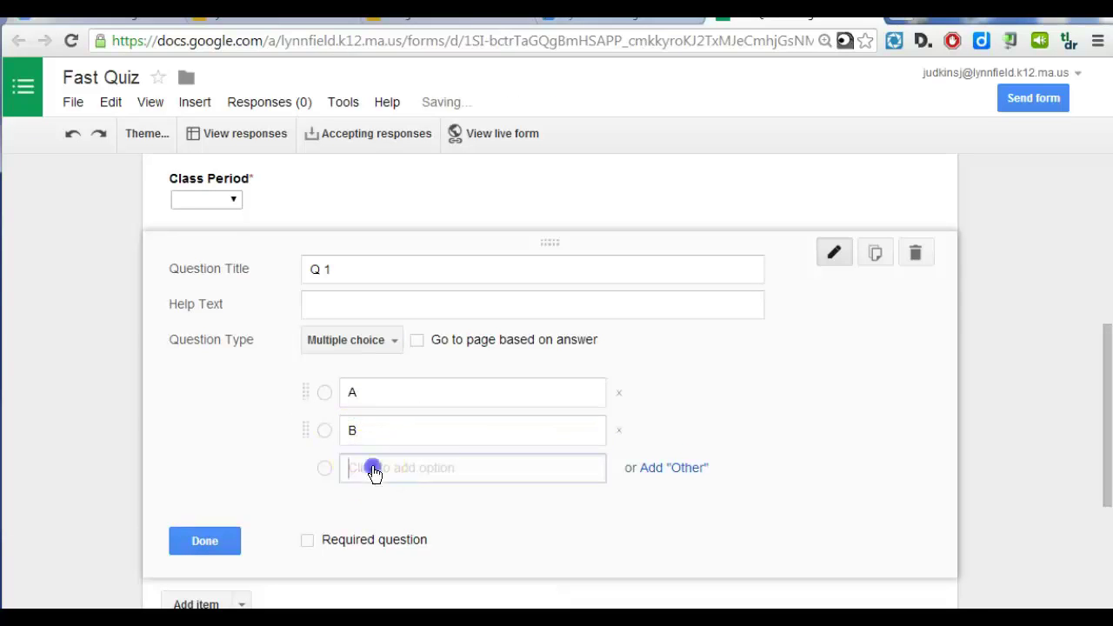
{"action": "left_click_drag", "start_coordinate": [407, 465], "coordinate": [332, 467]}
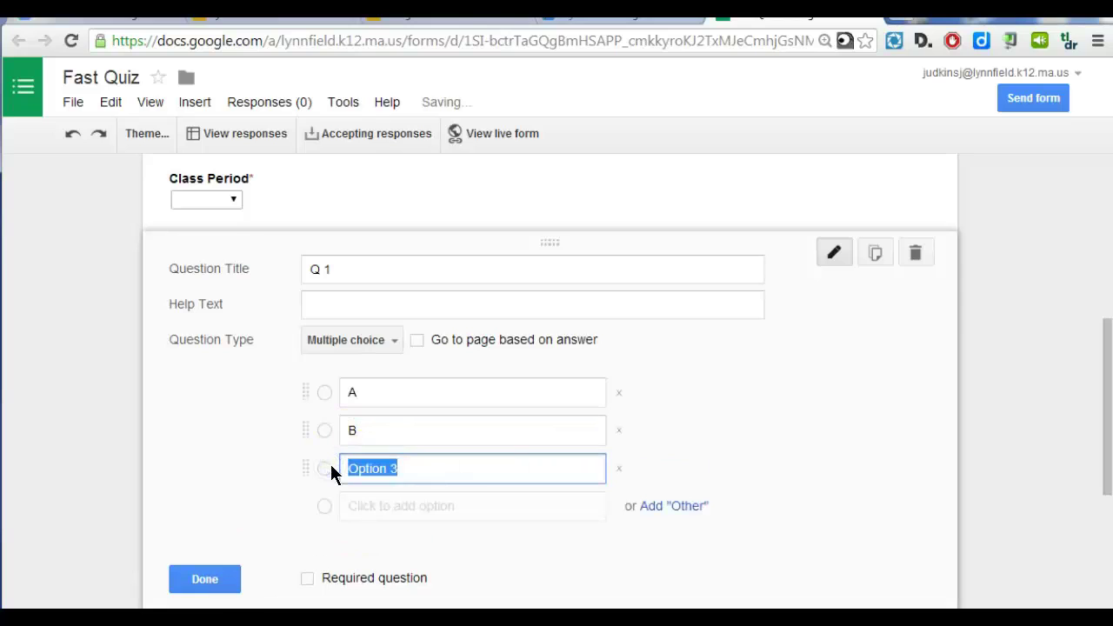
{"action": "type", "text": "C"}
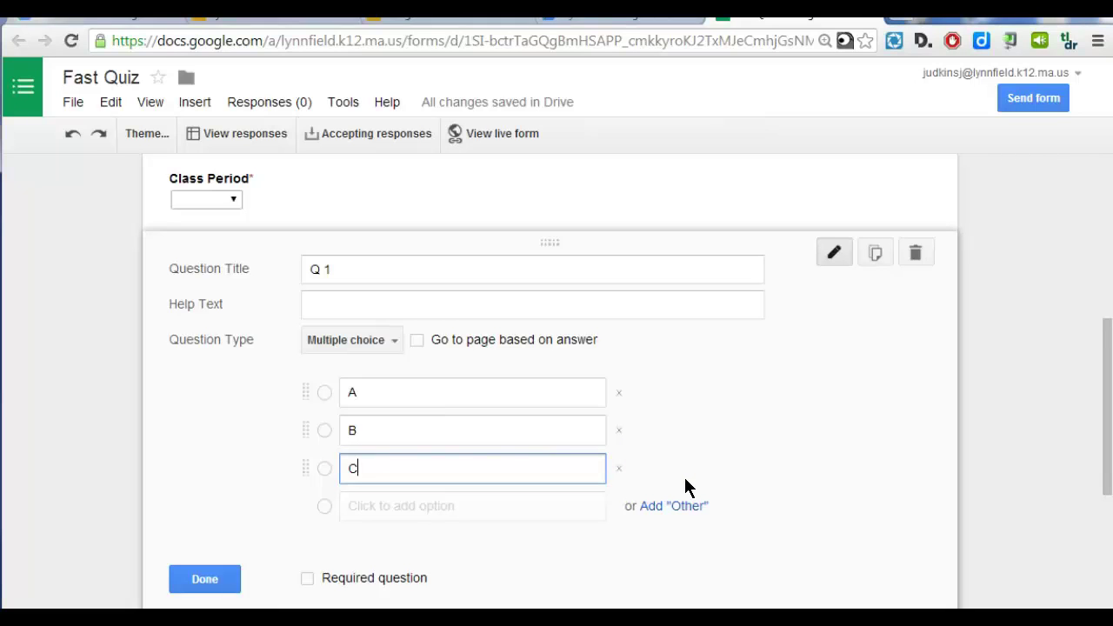
{"action": "left_click", "coordinate": [397, 457]}
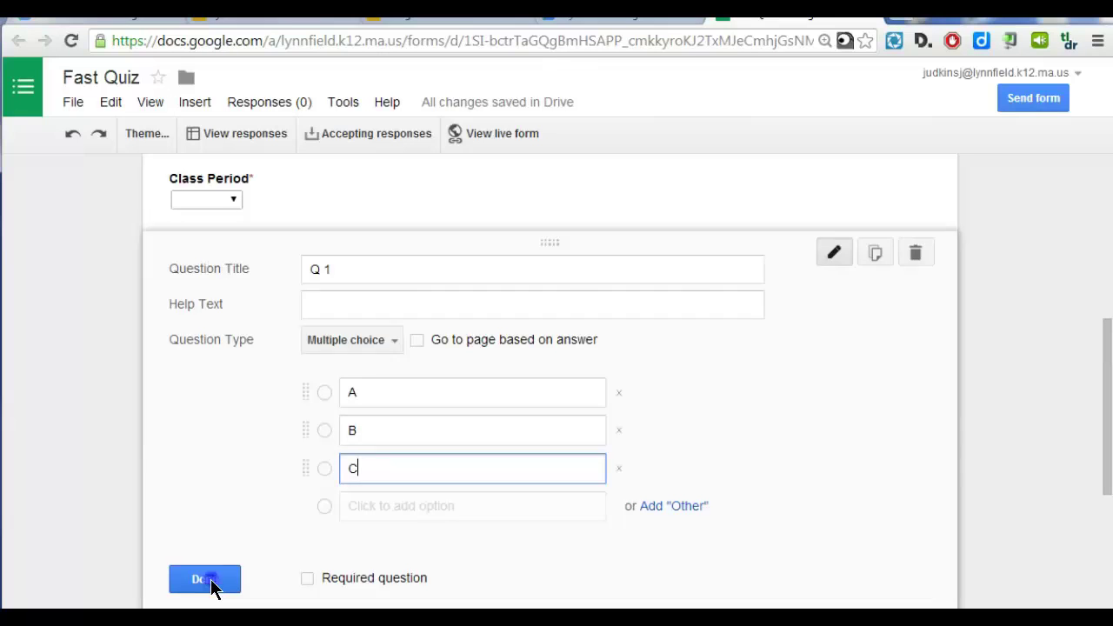
{"action": "left_click", "coordinate": [205, 579]}
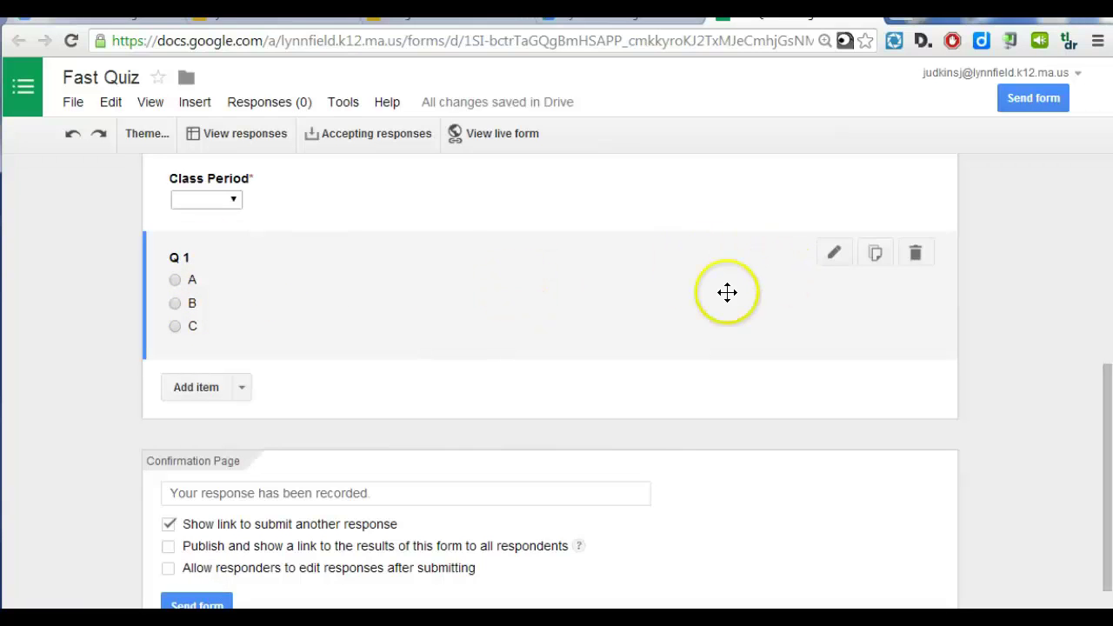
Step: Duplicate the Q 1 question, title the copy Q 2 and finish editing it
{"action": "left_click", "coordinate": [873, 254]}
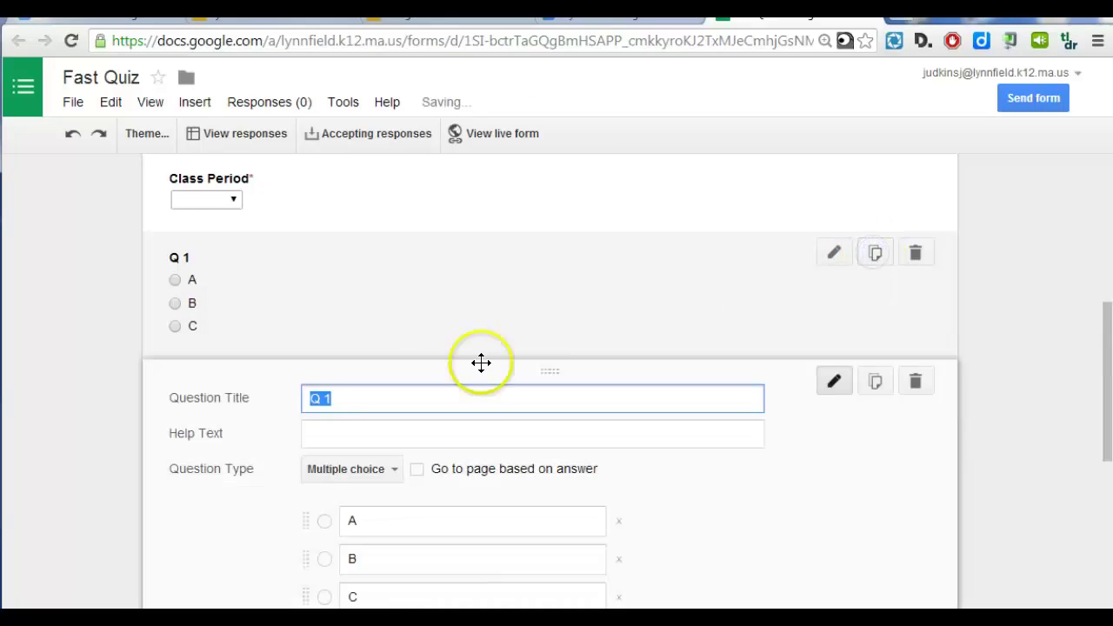
{"action": "left_click", "coordinate": [348, 397]}
{"action": "key", "text": "BackSpace"}
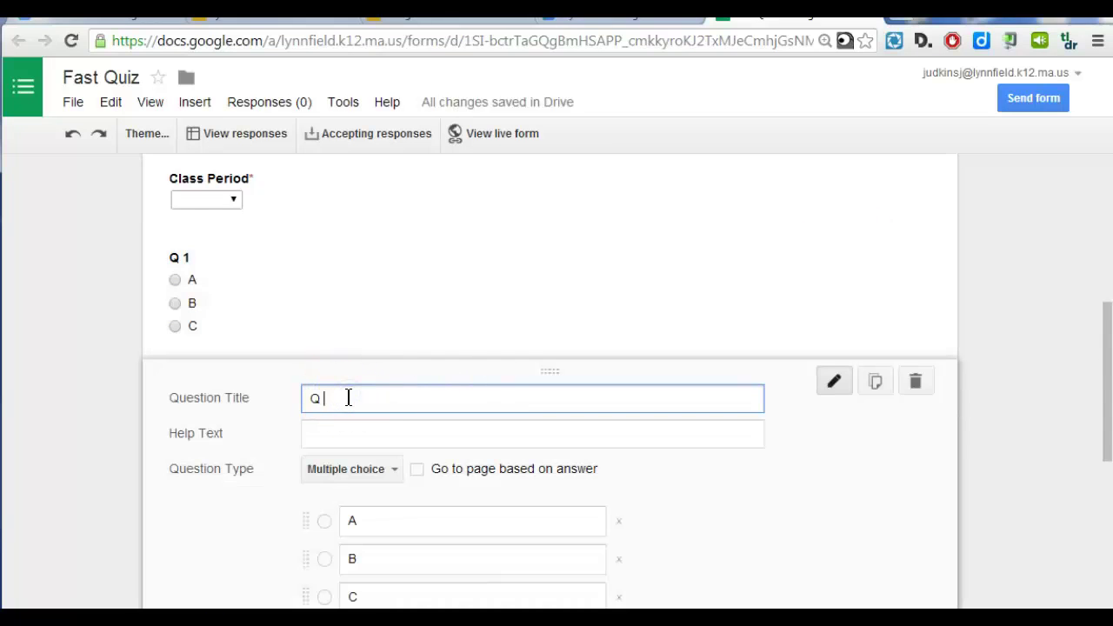
{"action": "type", "text": "2"}
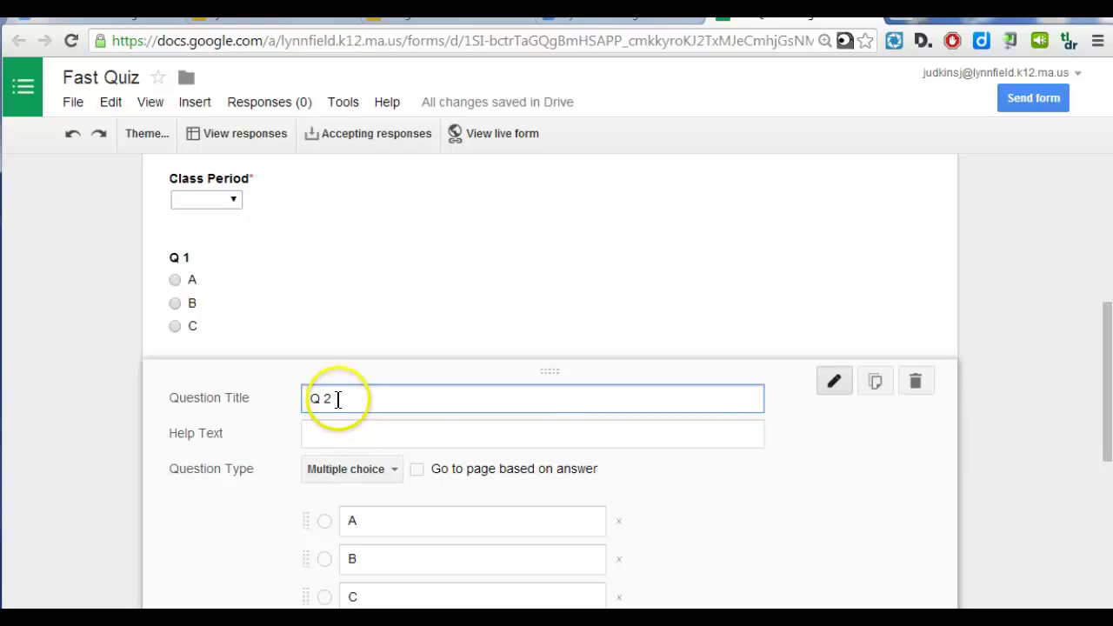
{"action": "scroll", "coordinate": [443, 470], "scroll_direction": "down", "scroll_amount": 2}
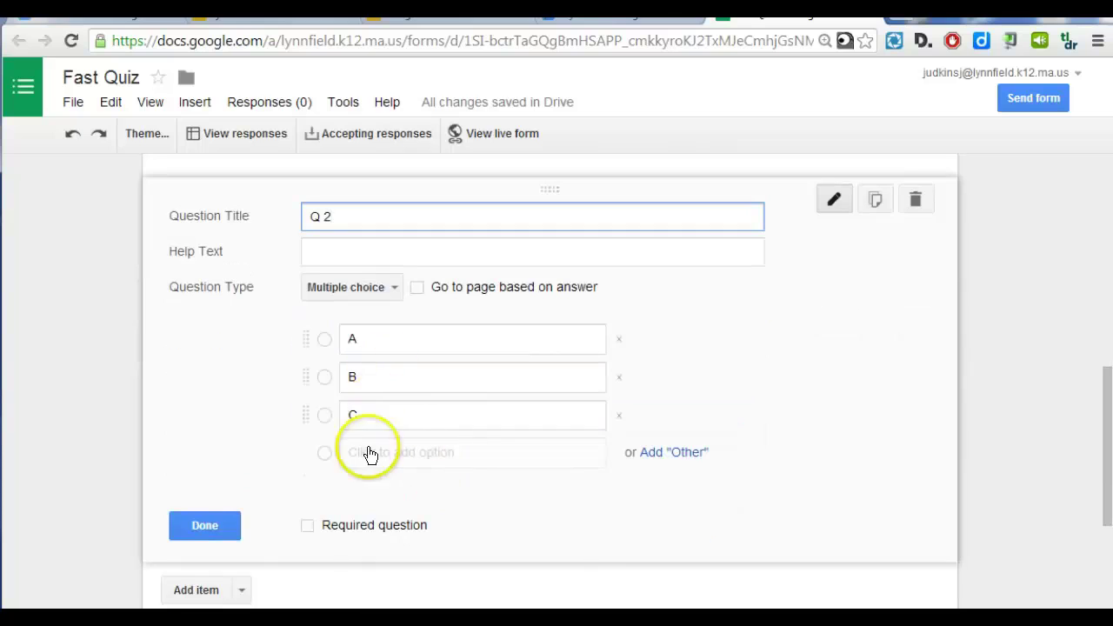
{"action": "left_click", "coordinate": [213, 528]}
Step: Duplicate the Q 2 question, title the copy Q 3 and finish editing it
{"action": "scroll", "coordinate": [368, 301], "scroll_direction": "up", "scroll_amount": 2}
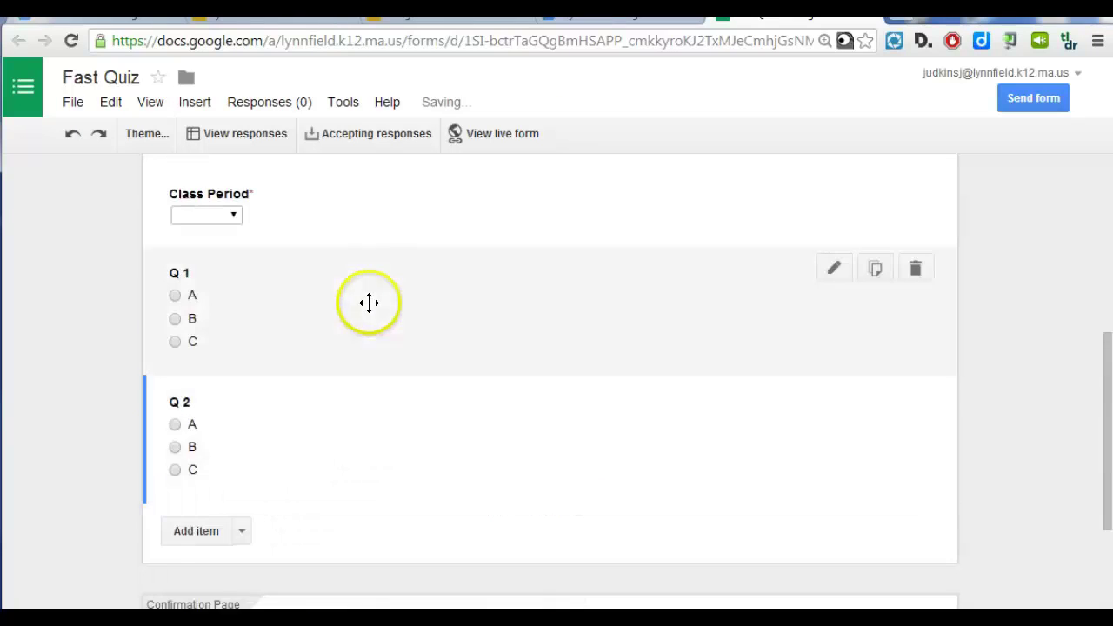
{"action": "scroll", "coordinate": [460, 353], "scroll_direction": "down", "scroll_amount": 1}
{"action": "left_click", "coordinate": [873, 310]}
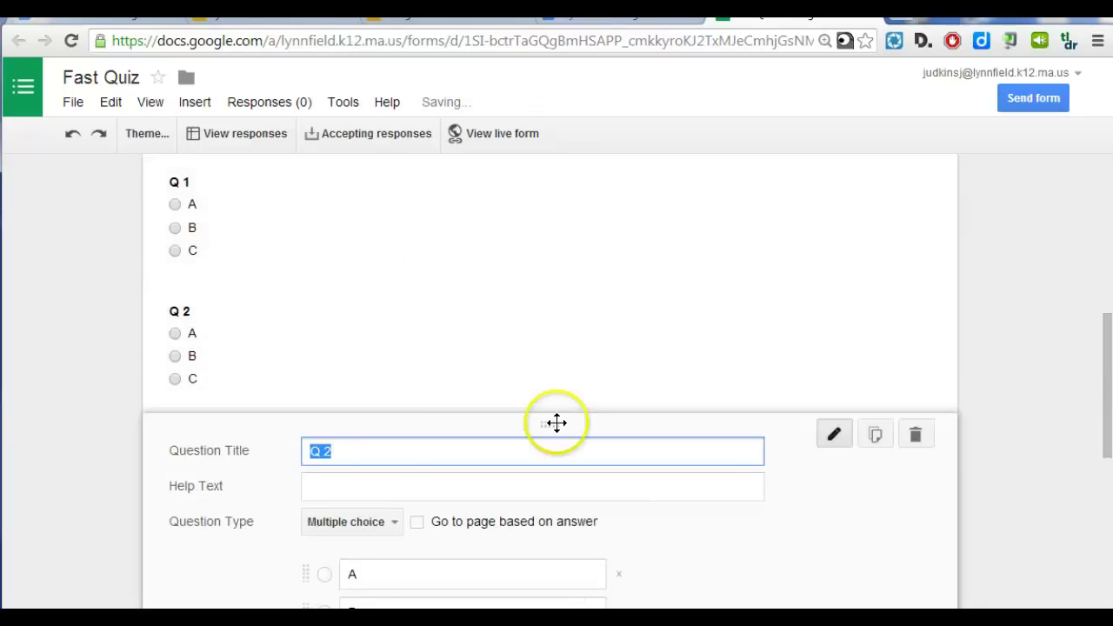
{"action": "left_click", "coordinate": [374, 449]}
{"action": "key", "text": "BackSpace"}
{"action": "type", "text": "3"}
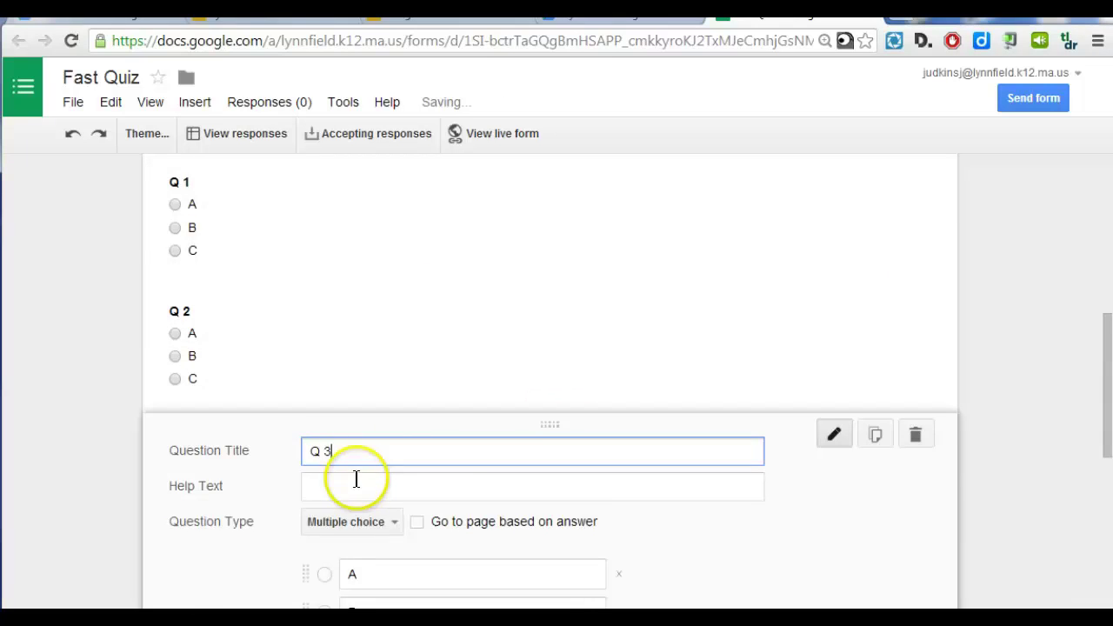
{"action": "scroll", "coordinate": [189, 539], "scroll_direction": "down", "scroll_amount": 2}
{"action": "left_click", "coordinate": [193, 580]}
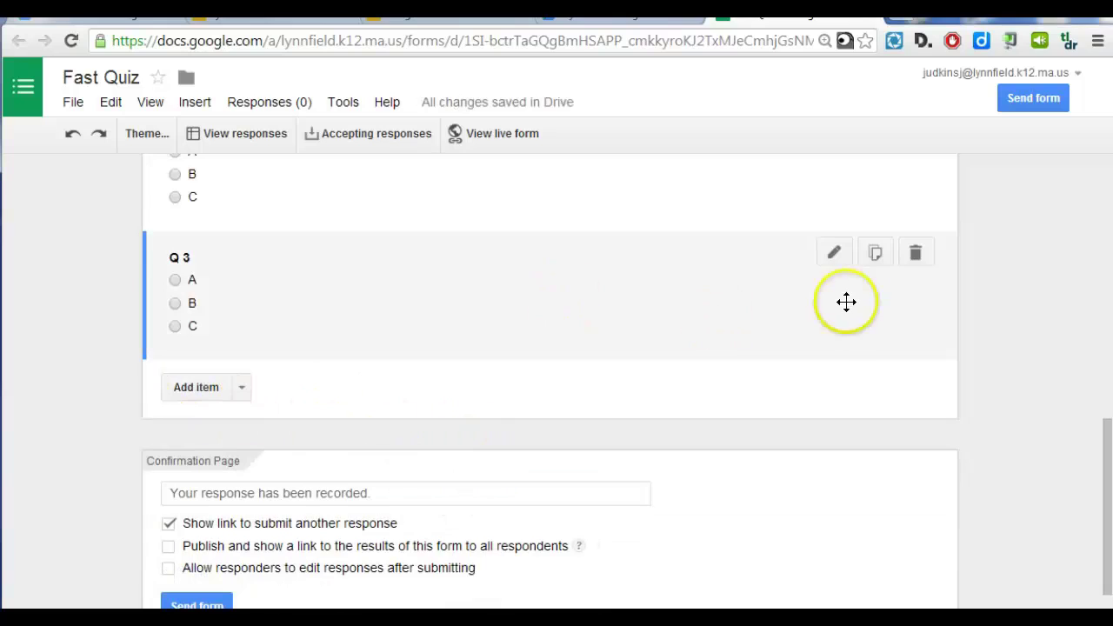
Step: Duplicate the Q 3 question, title the copy Q 4 and finish editing it
{"action": "left_click", "coordinate": [873, 253]}
{"action": "left_click", "coordinate": [569, 395]}
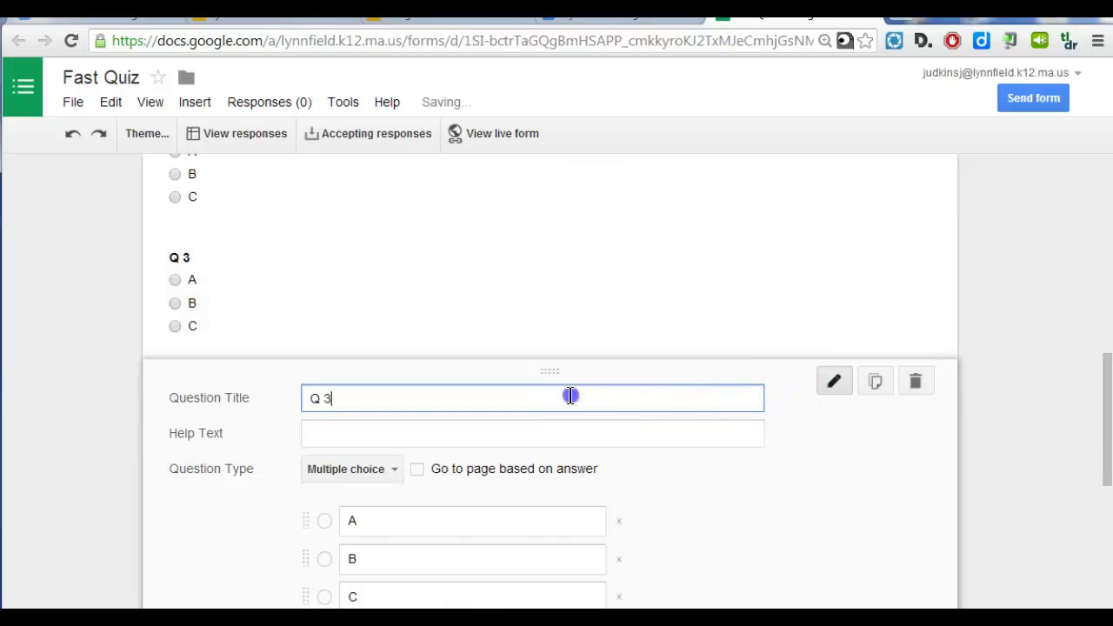
{"action": "type", "text": "4"}
{"action": "scroll", "coordinate": [281, 504], "scroll_direction": "down", "scroll_amount": 2}
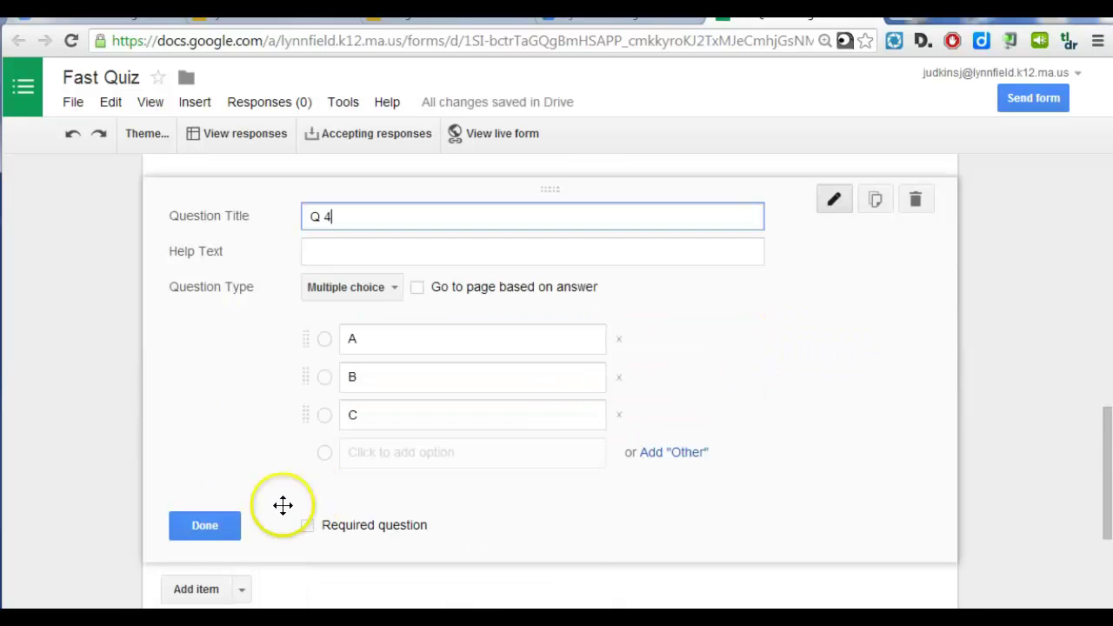
{"action": "left_click", "coordinate": [208, 524]}
Step: Reorder the form's questions so that First Name comes before Last Name
{"action": "scroll", "coordinate": [489, 365], "scroll_direction": "up", "scroll_amount": 4}
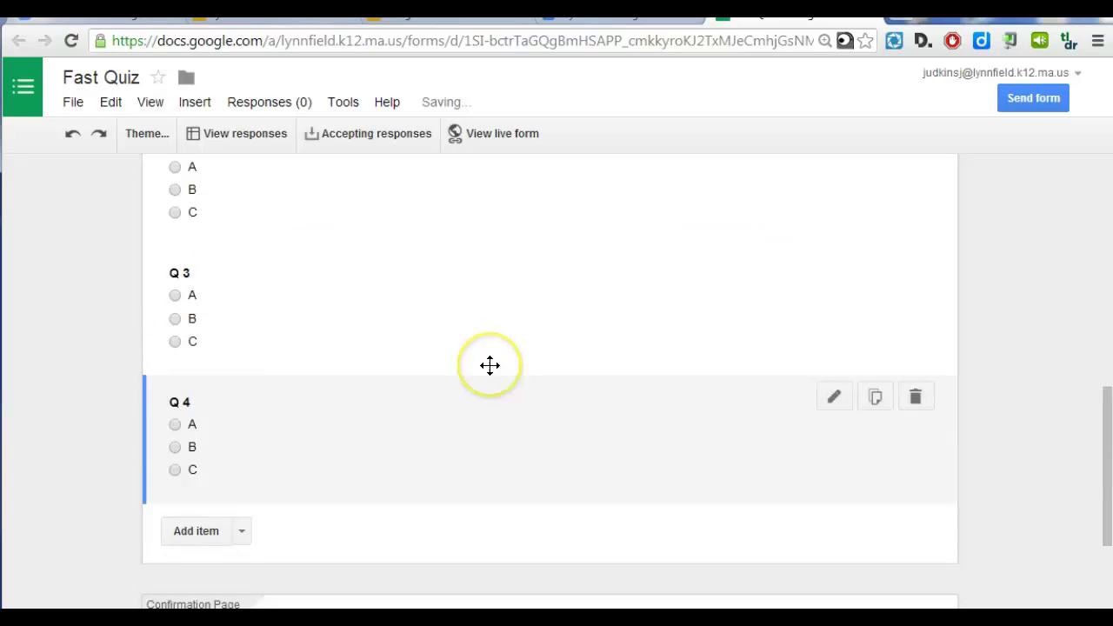
{"action": "scroll", "coordinate": [490, 365], "scroll_direction": "up", "scroll_amount": 3}
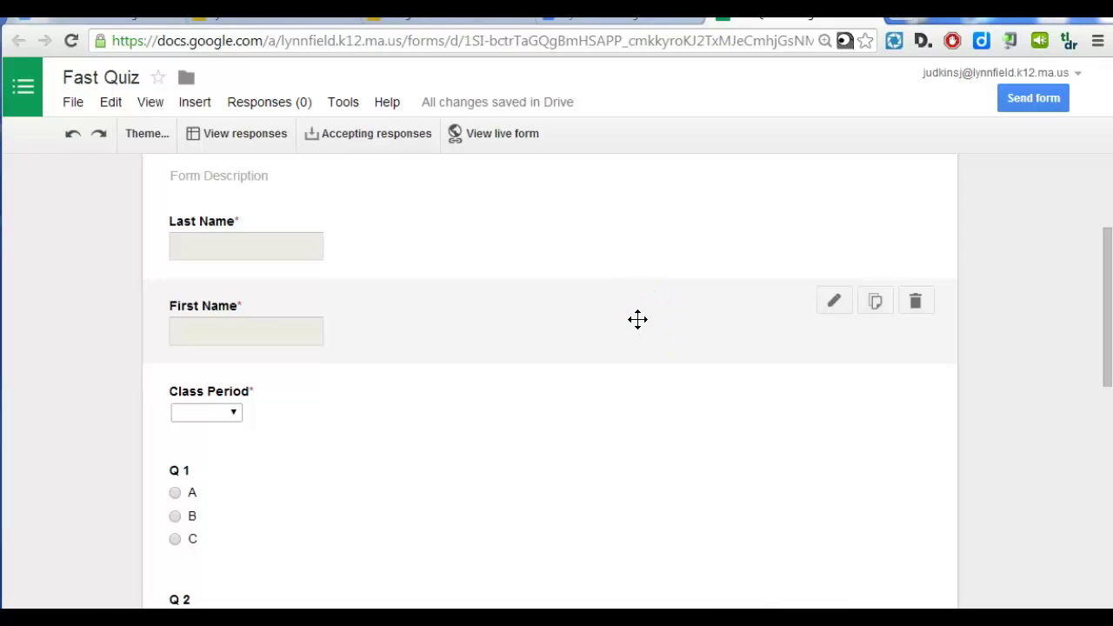
{"action": "scroll", "coordinate": [637, 319], "scroll_direction": "down", "scroll_amount": 6}
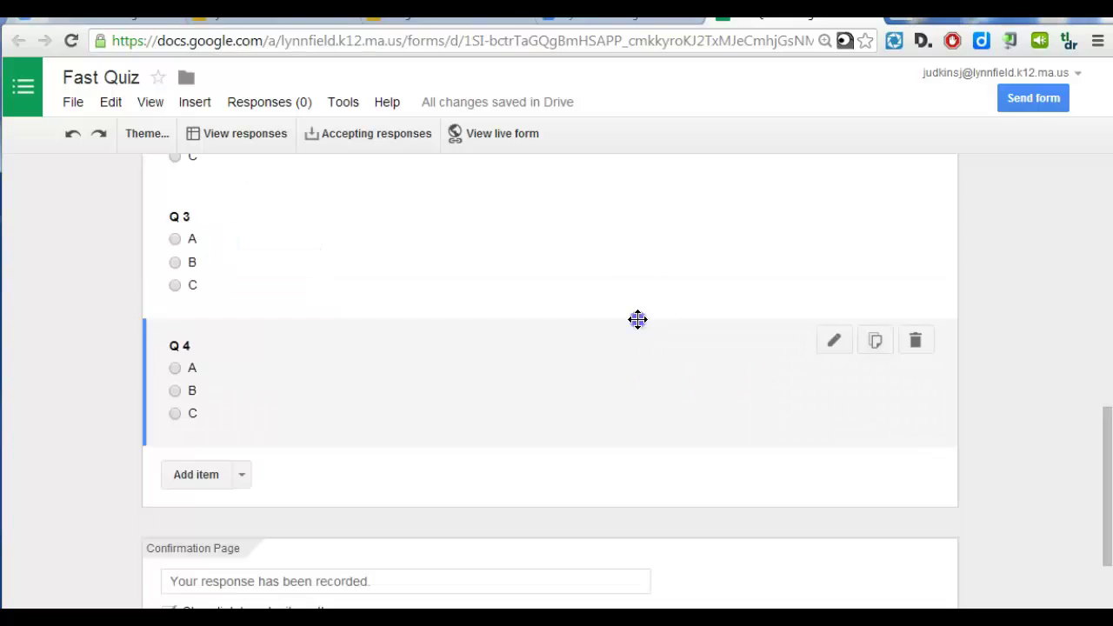
{"action": "left_click", "coordinate": [637, 319]}
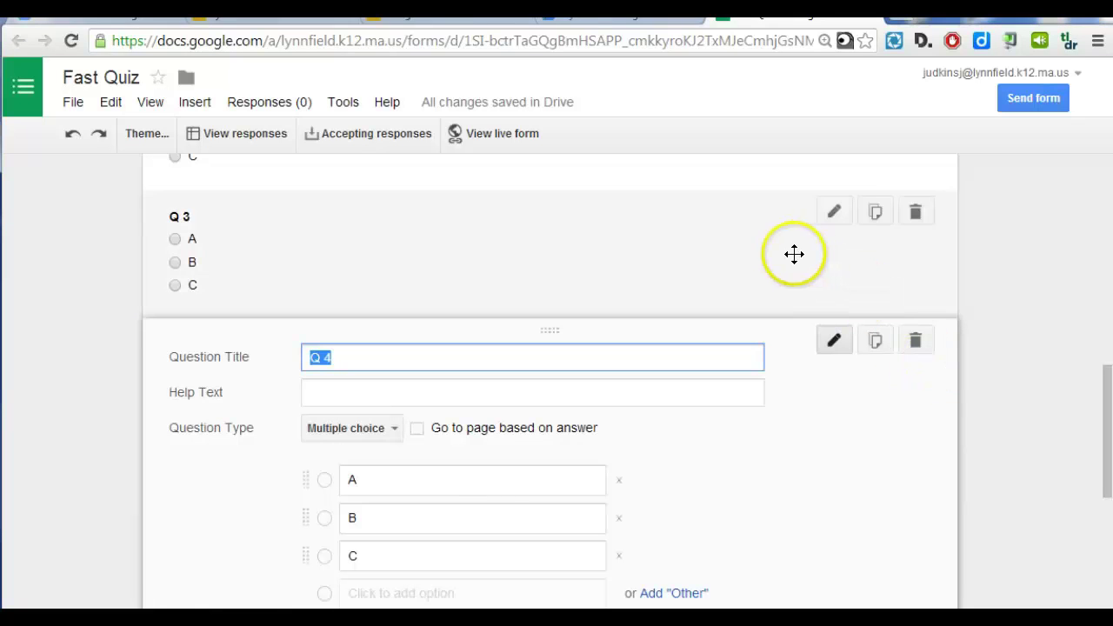
{"action": "scroll", "coordinate": [517, 255], "scroll_direction": "up", "scroll_amount": 5}
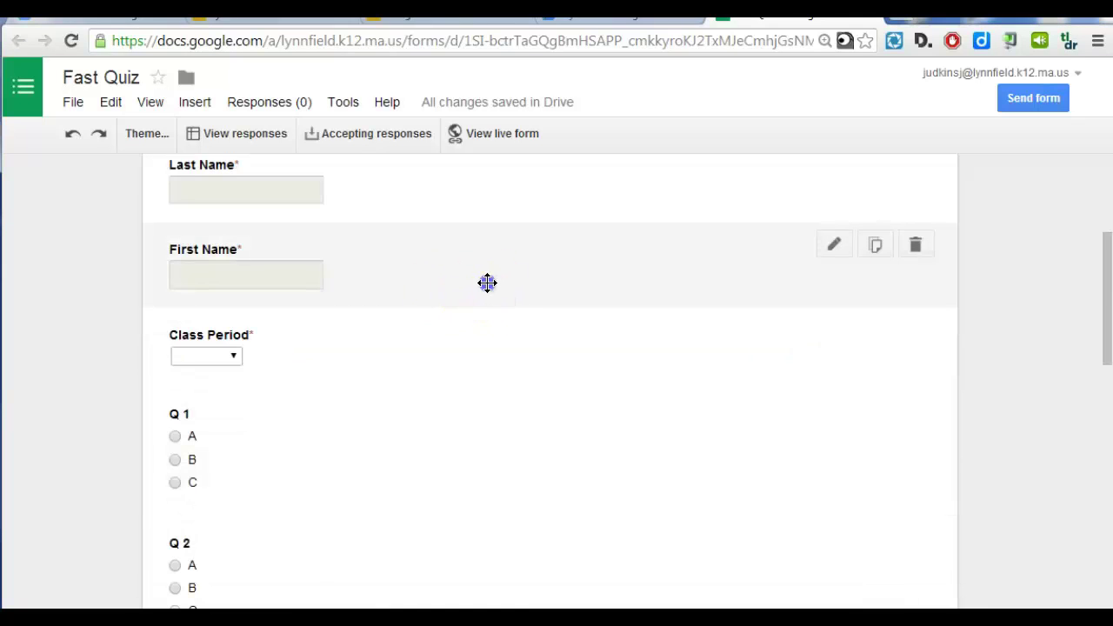
{"action": "left_click_drag", "start_coordinate": [487, 282], "coordinate": [556, 429]}
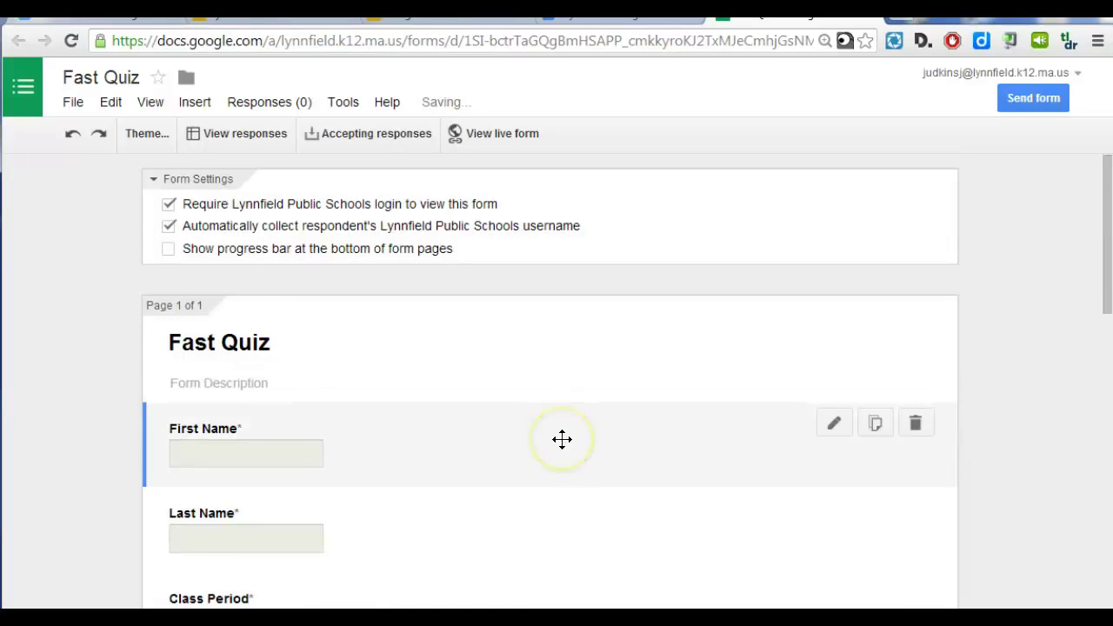
Step: Open the form's sending options and select the link to share
{"action": "scroll", "coordinate": [561, 439], "scroll_direction": "down", "scroll_amount": 1}
{"action": "scroll", "coordinate": [562, 439], "scroll_direction": "down", "scroll_amount": 7}
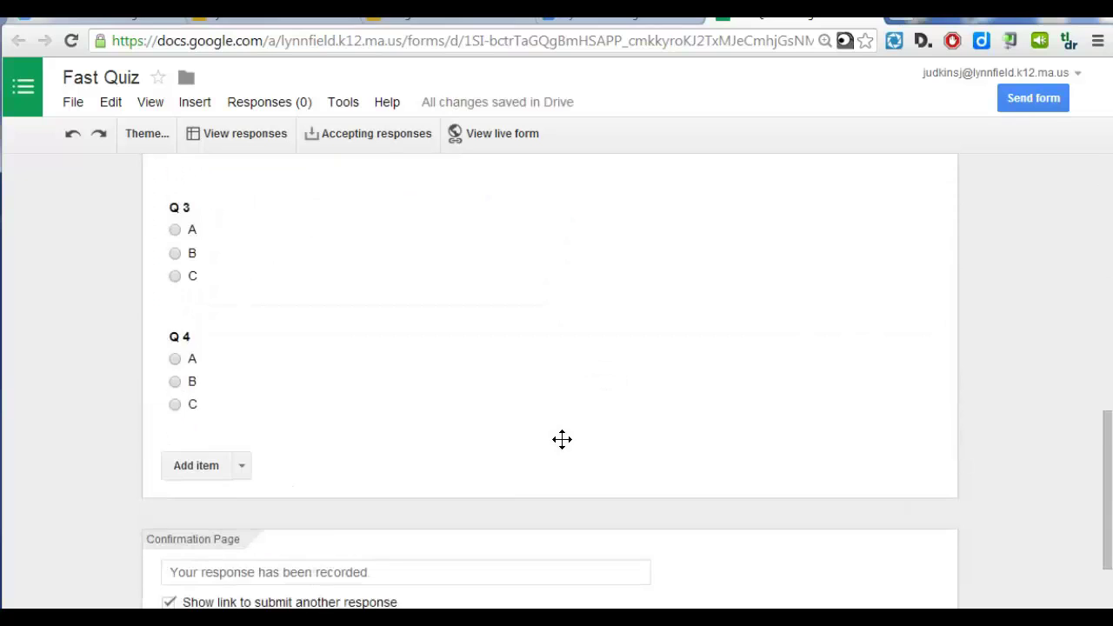
{"action": "scroll", "coordinate": [561, 439], "scroll_direction": "down", "scroll_amount": 2}
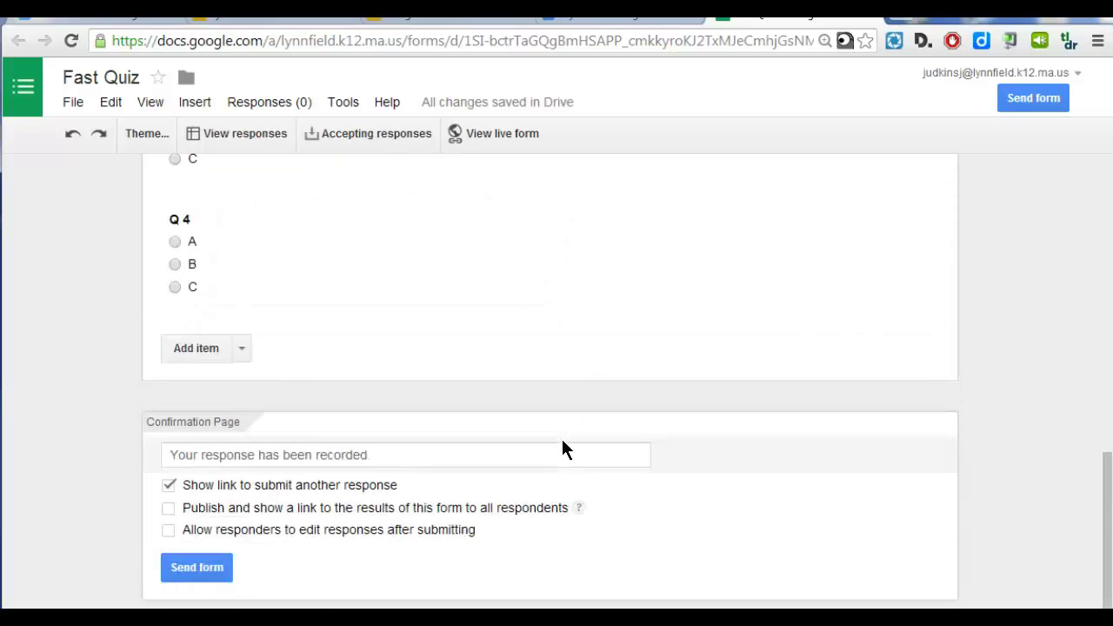
{"action": "left_click", "coordinate": [181, 570]}
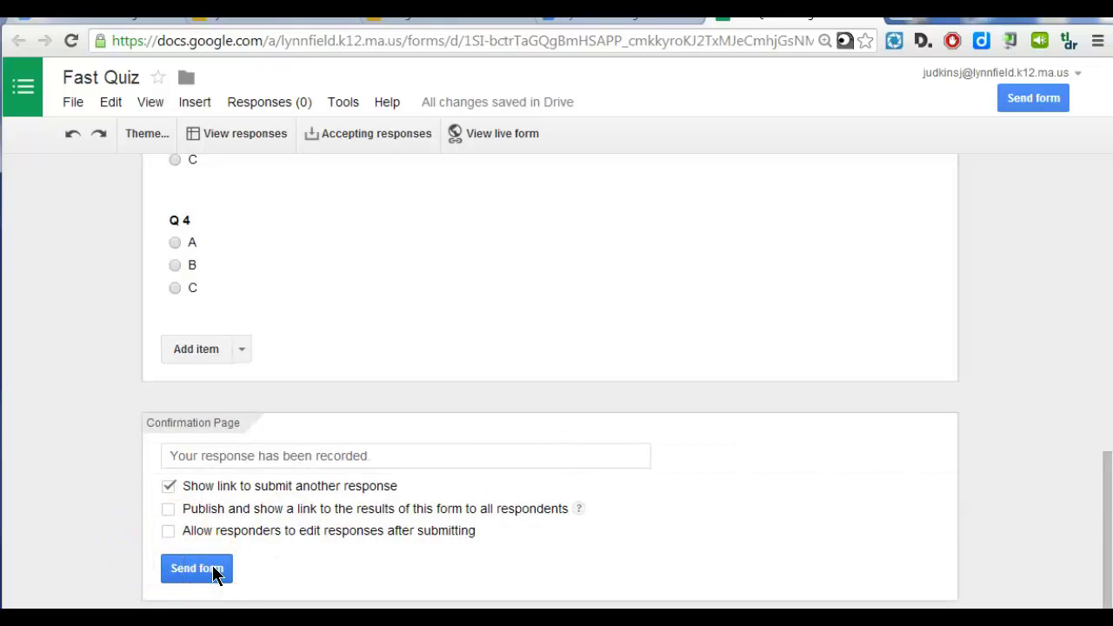
{"action": "left_click", "coordinate": [208, 569]}
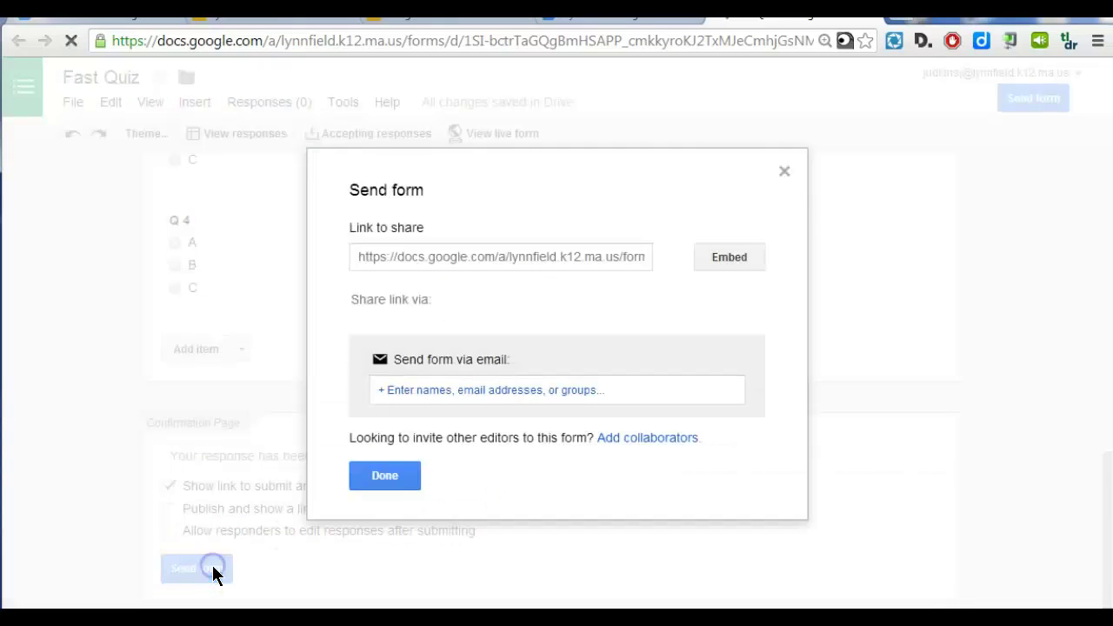
{"action": "left_click", "coordinate": [402, 254]}
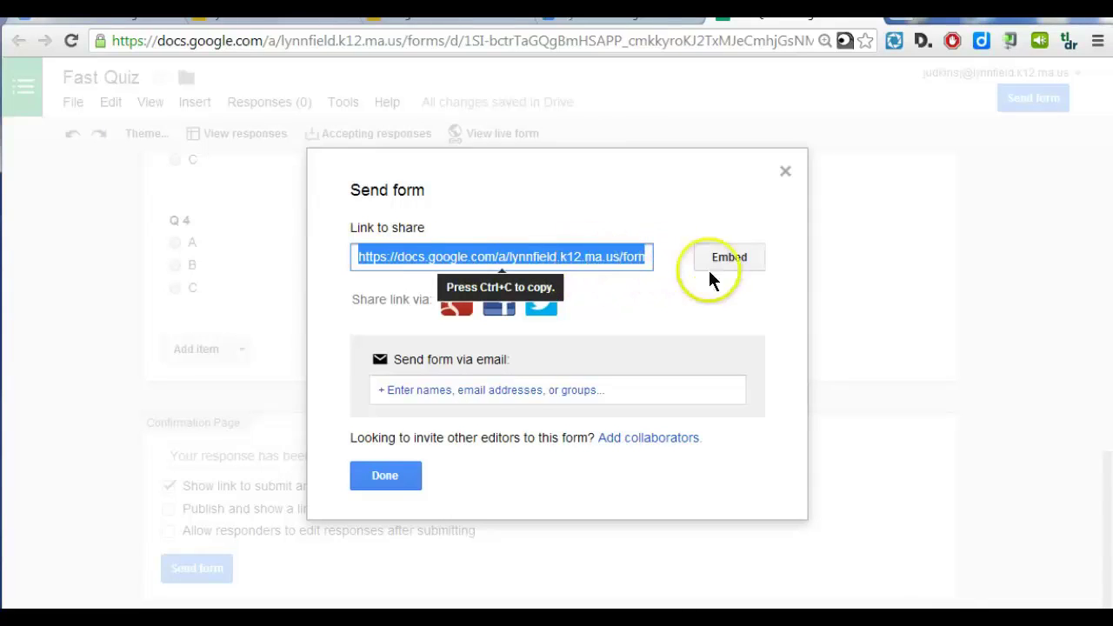
Step: Look at the options for emailing the form, reselect the share link, and close without sending
{"action": "left_click", "coordinate": [527, 389]}
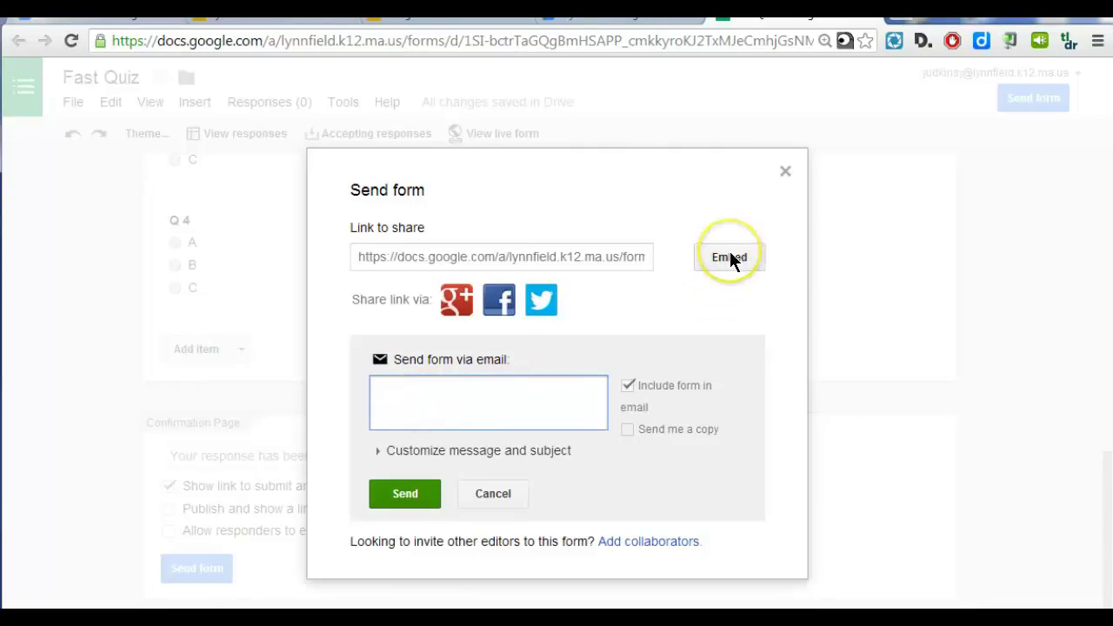
{"action": "left_click", "coordinate": [636, 258]}
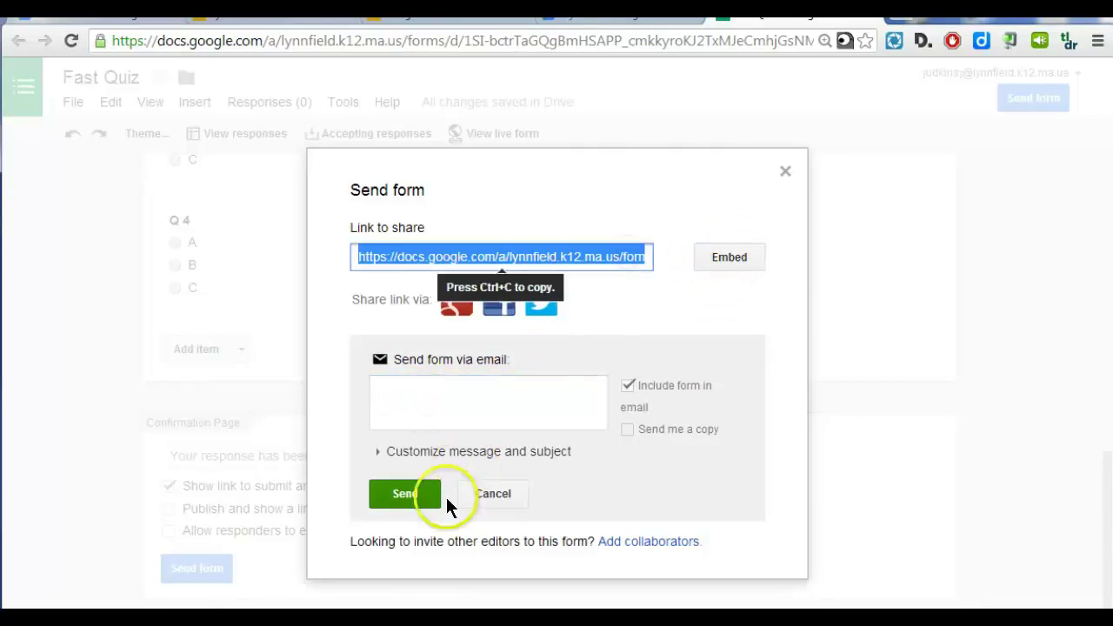
{"action": "left_click", "coordinate": [493, 504]}
{"action": "left_click", "coordinate": [391, 485]}
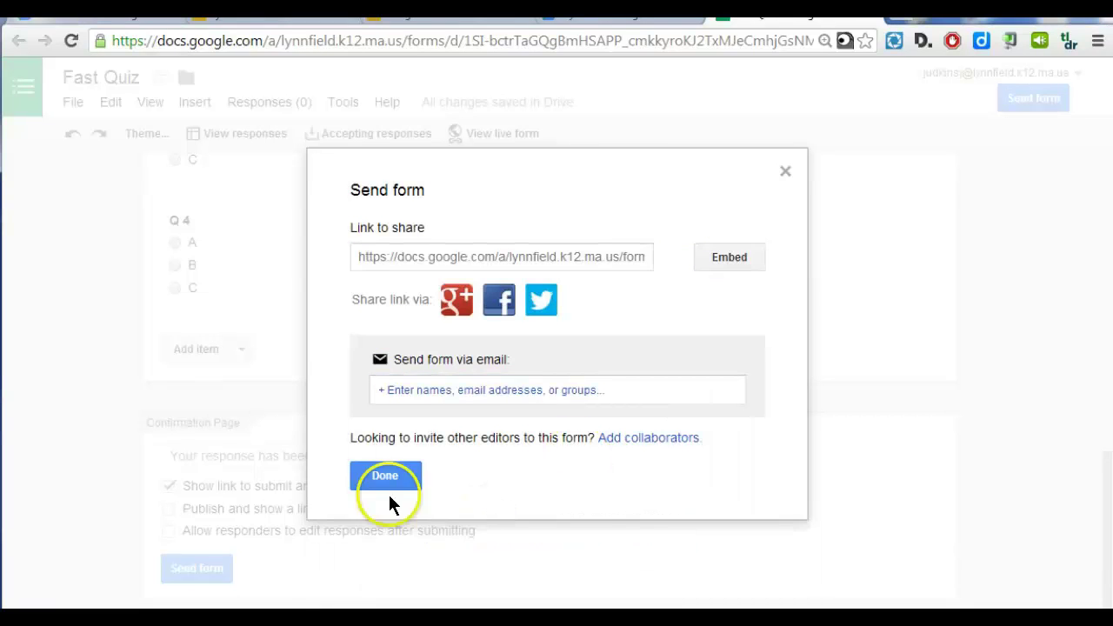